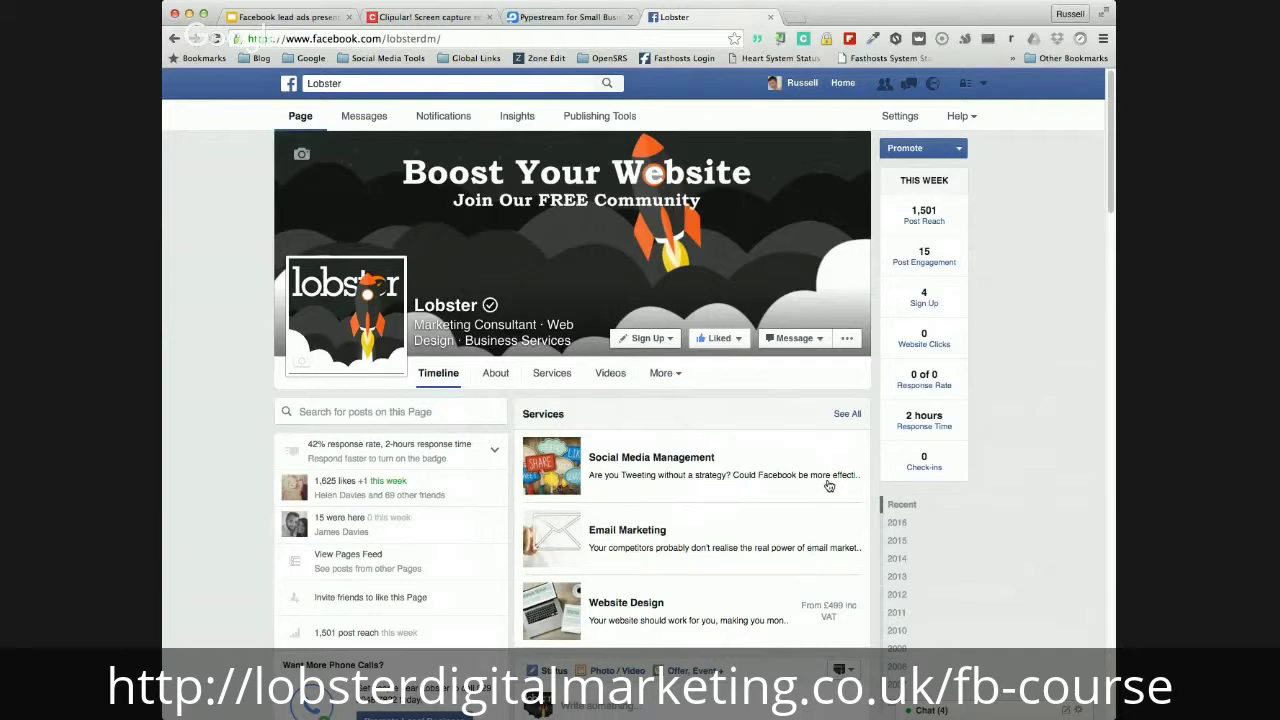
- Open the page's Lead Ads Forms library in the publishing tools and start creating a lead form
{"action": "left_click", "coordinate": [587, 119]}
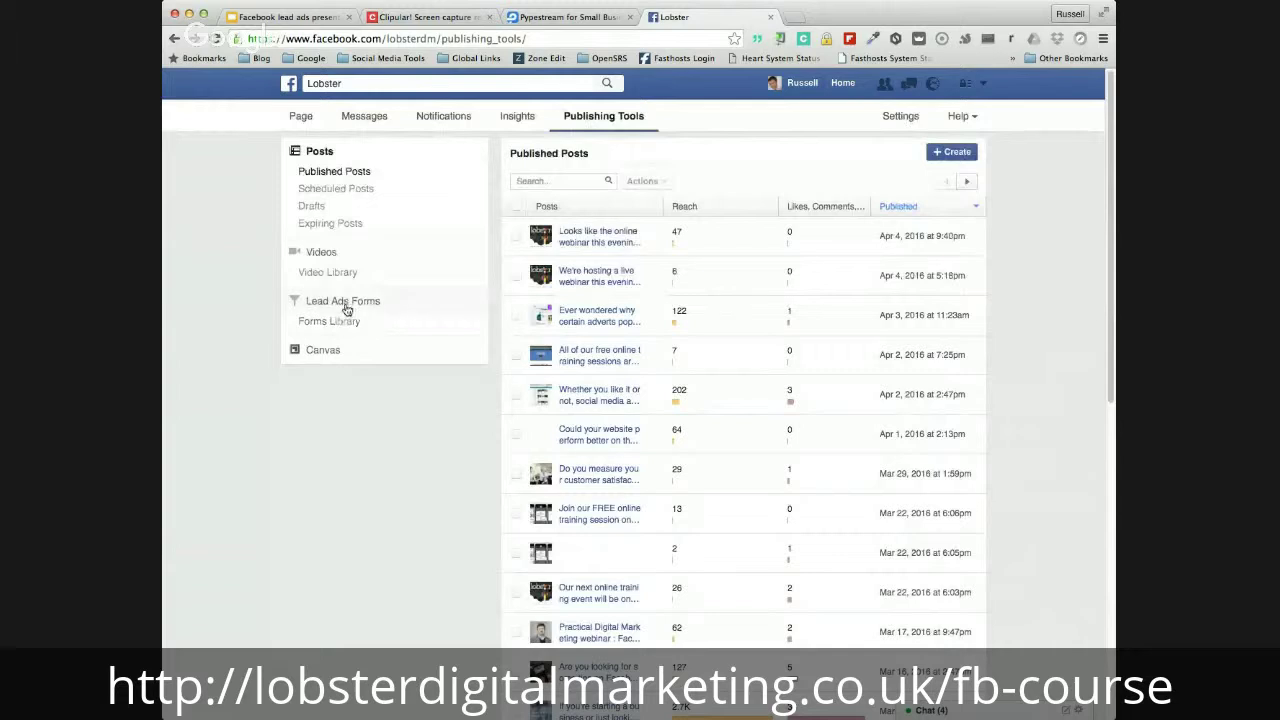
{"action": "left_click", "coordinate": [345, 306]}
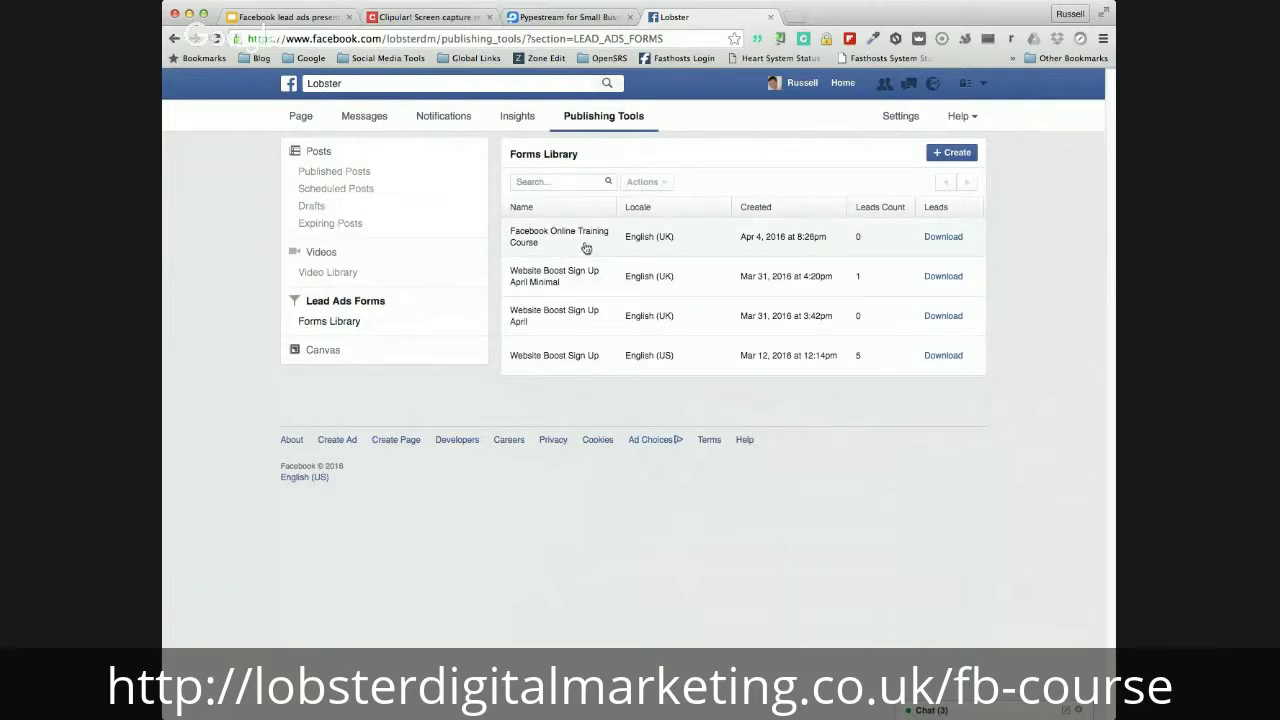
{"action": "left_click", "coordinate": [955, 155]}
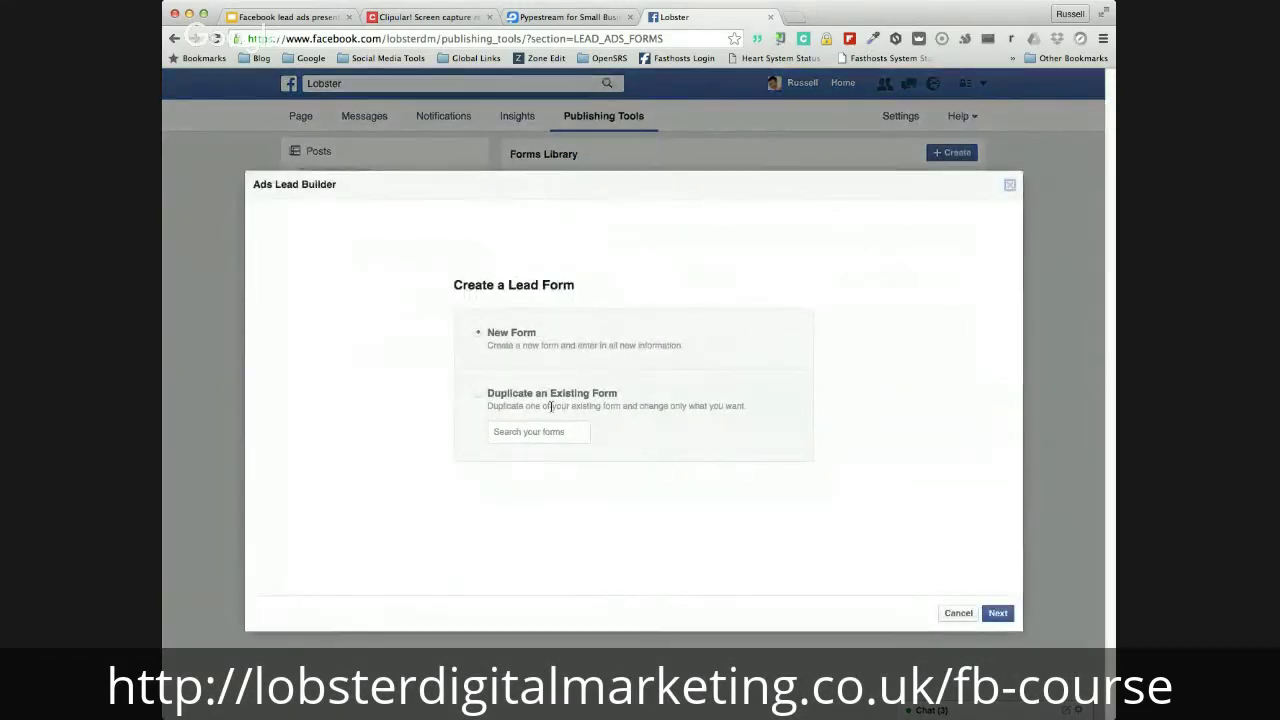
{"action": "left_click", "coordinate": [479, 395]}
{"action": "left_click", "coordinate": [545, 436]}
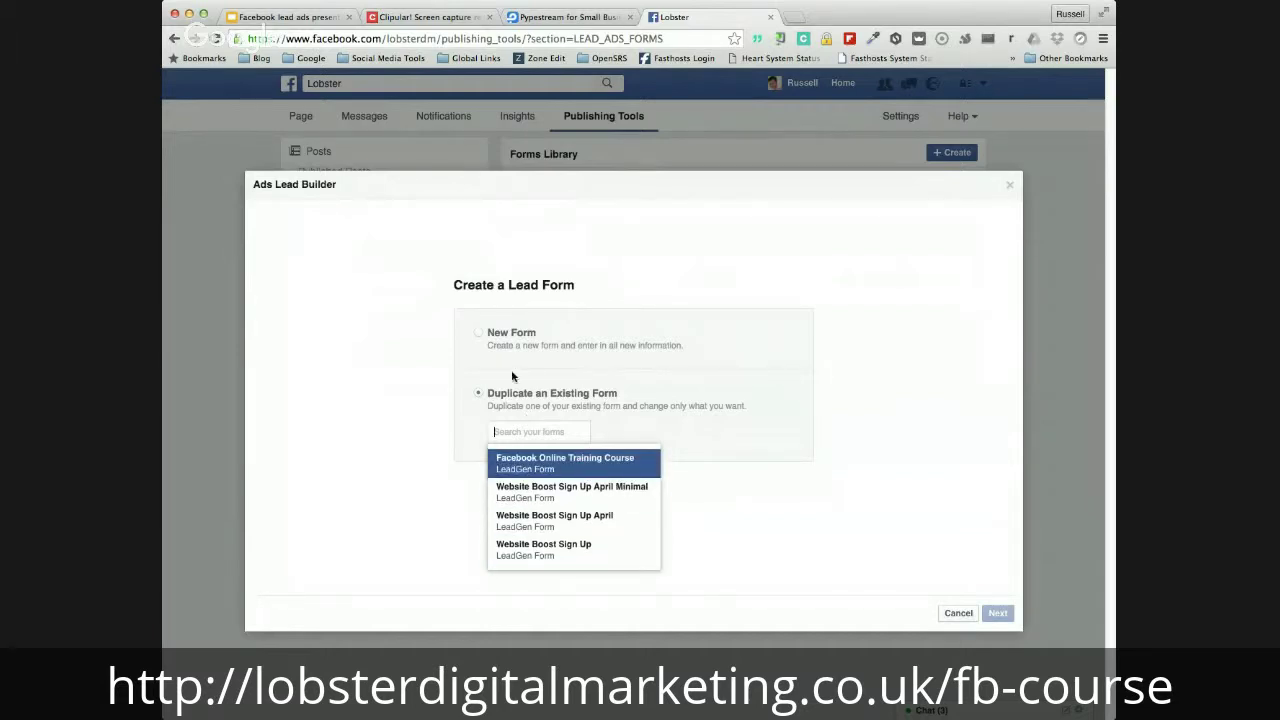
{"action": "left_click", "coordinate": [479, 333]}
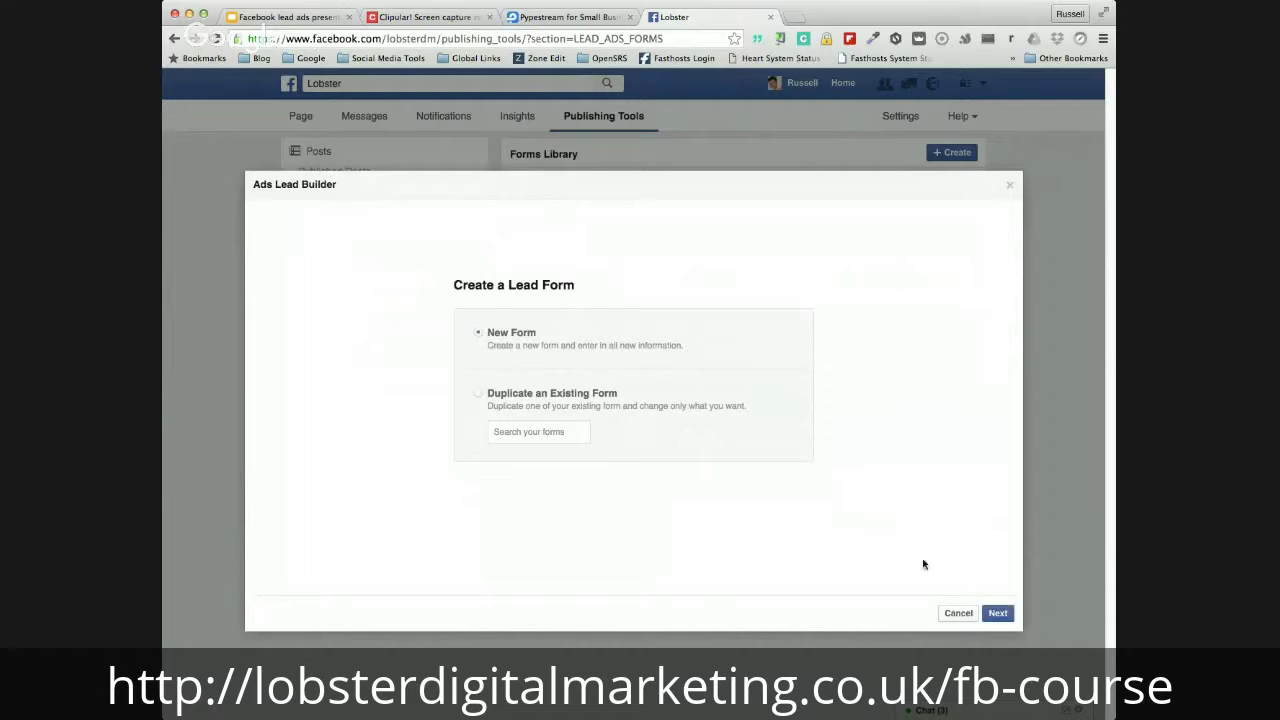
- Proceed with a new form, name it "Facebook For Business Training Course", set its language to English (UK), and continue to the information questions
{"action": "left_click", "coordinate": [996, 612]}
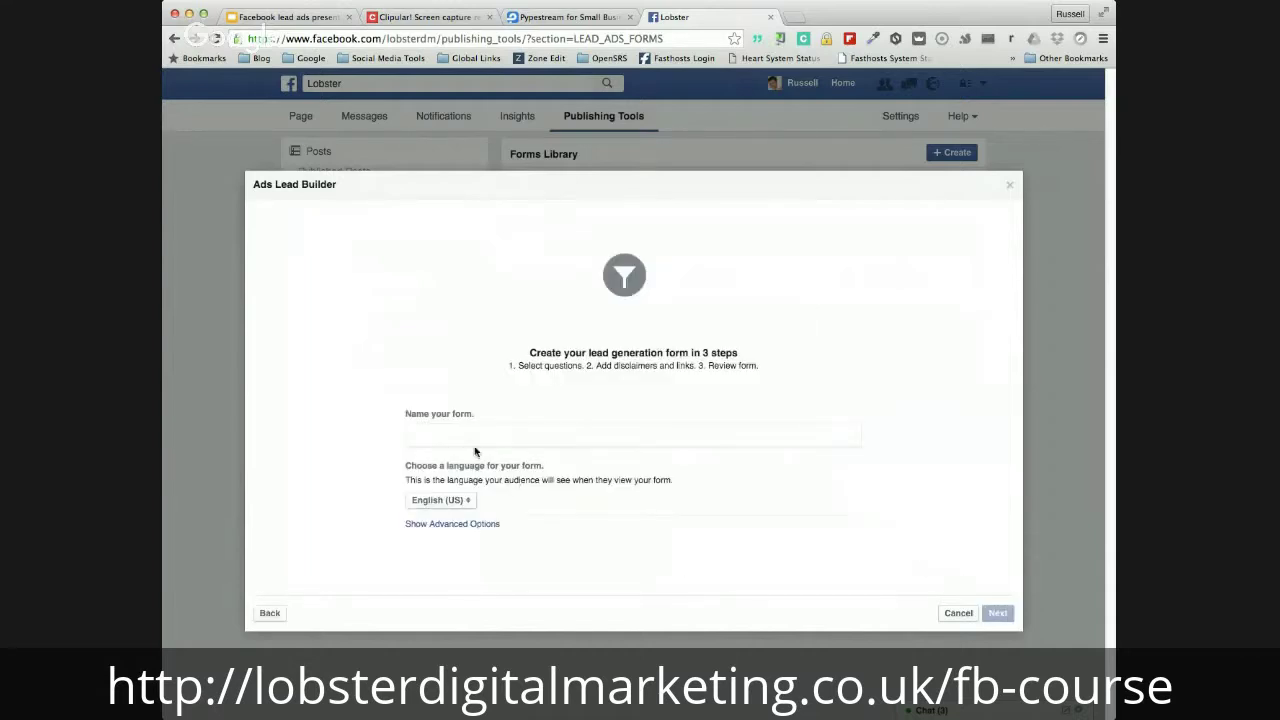
{"action": "left_click", "coordinate": [471, 437]}
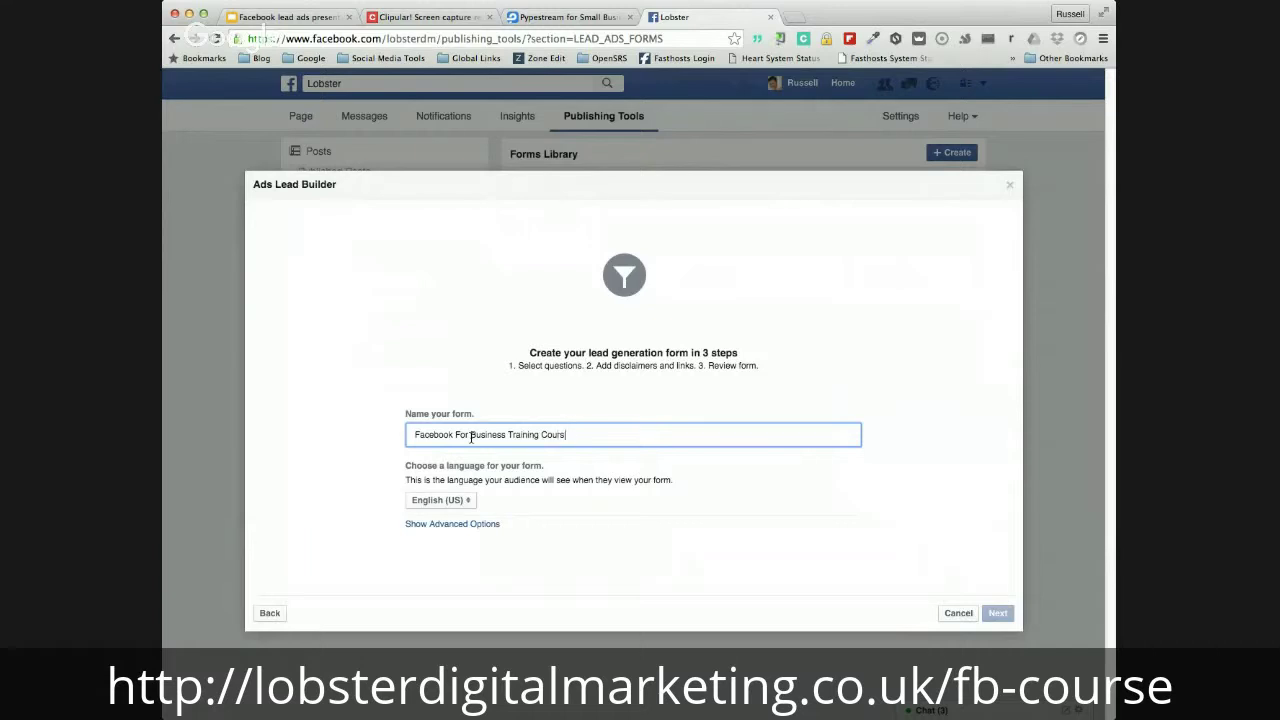
{"action": "left_click", "coordinate": [437, 500]}
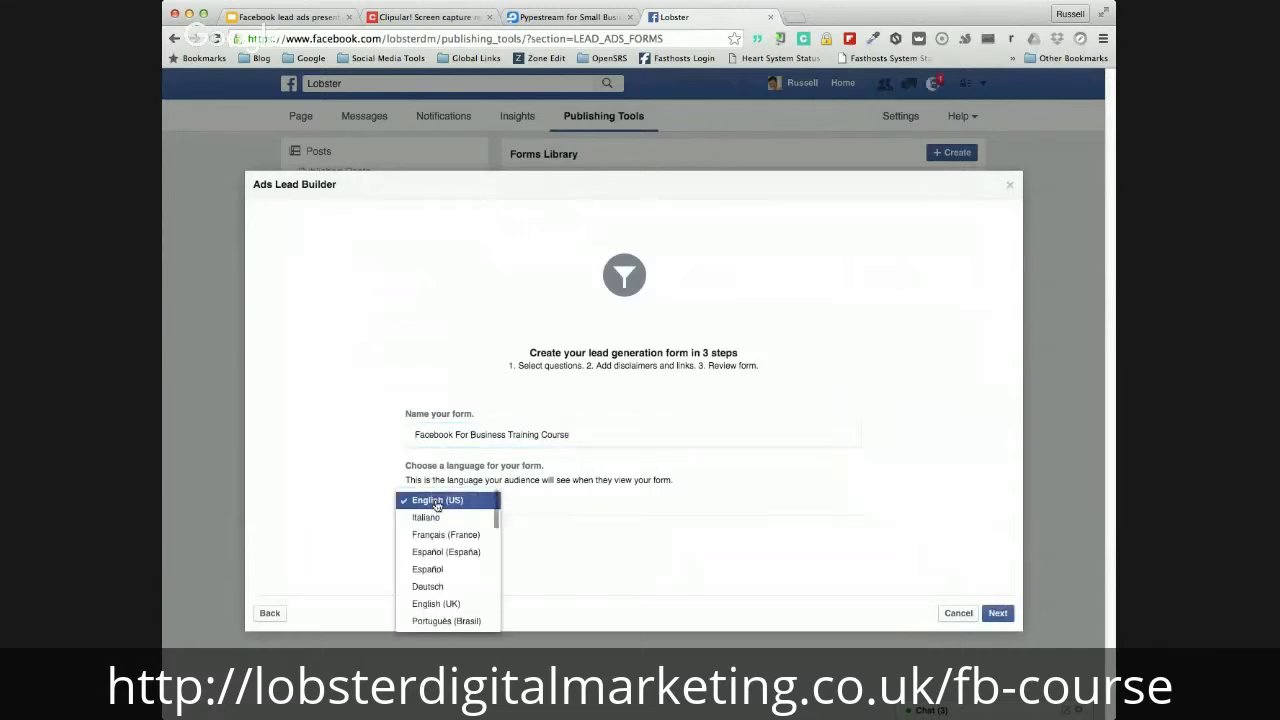
{"action": "left_click", "coordinate": [436, 603]}
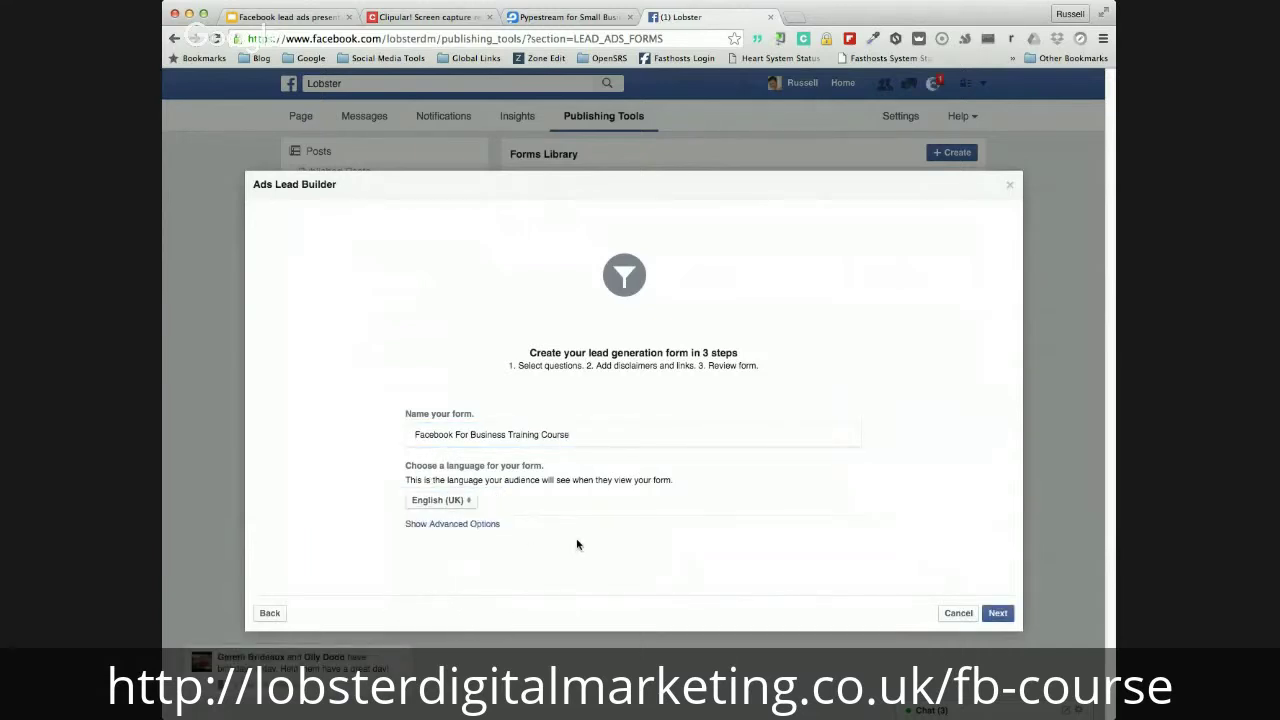
{"action": "left_click", "coordinate": [998, 614]}
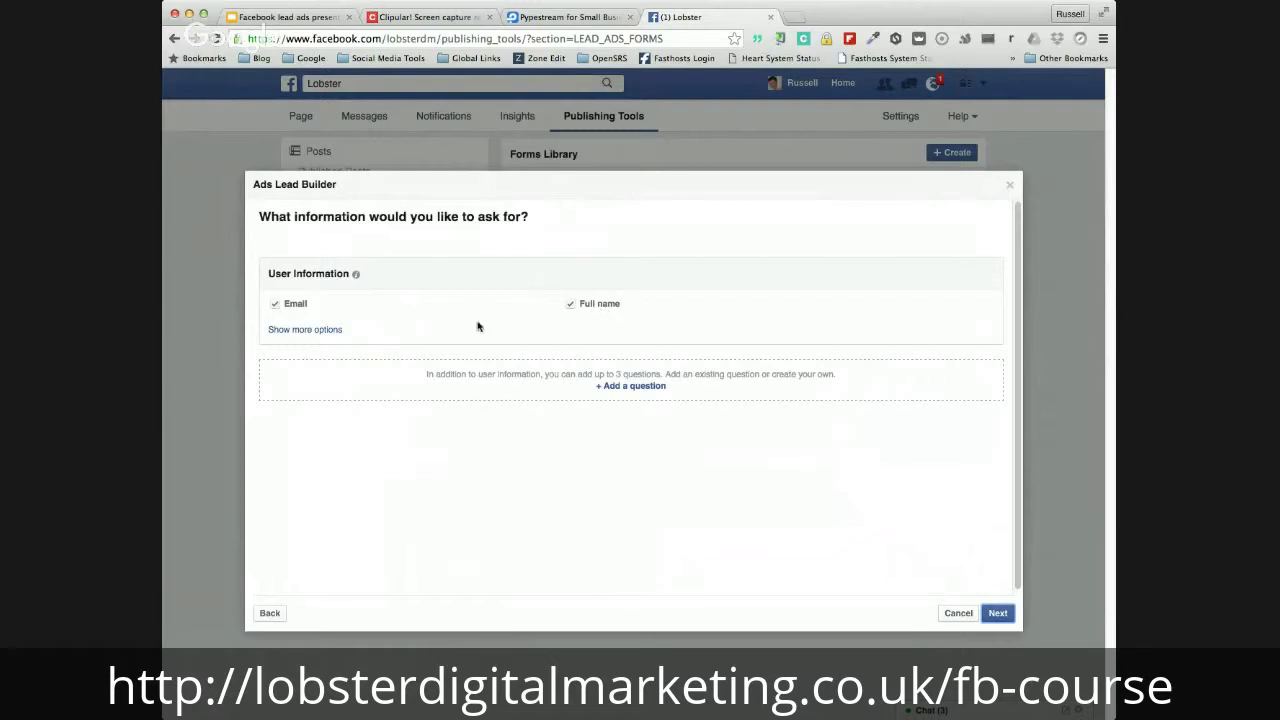
- Show all user information options and the additional questions, and review the predefined questions offered for each industry
{"action": "left_click", "coordinate": [323, 333]}
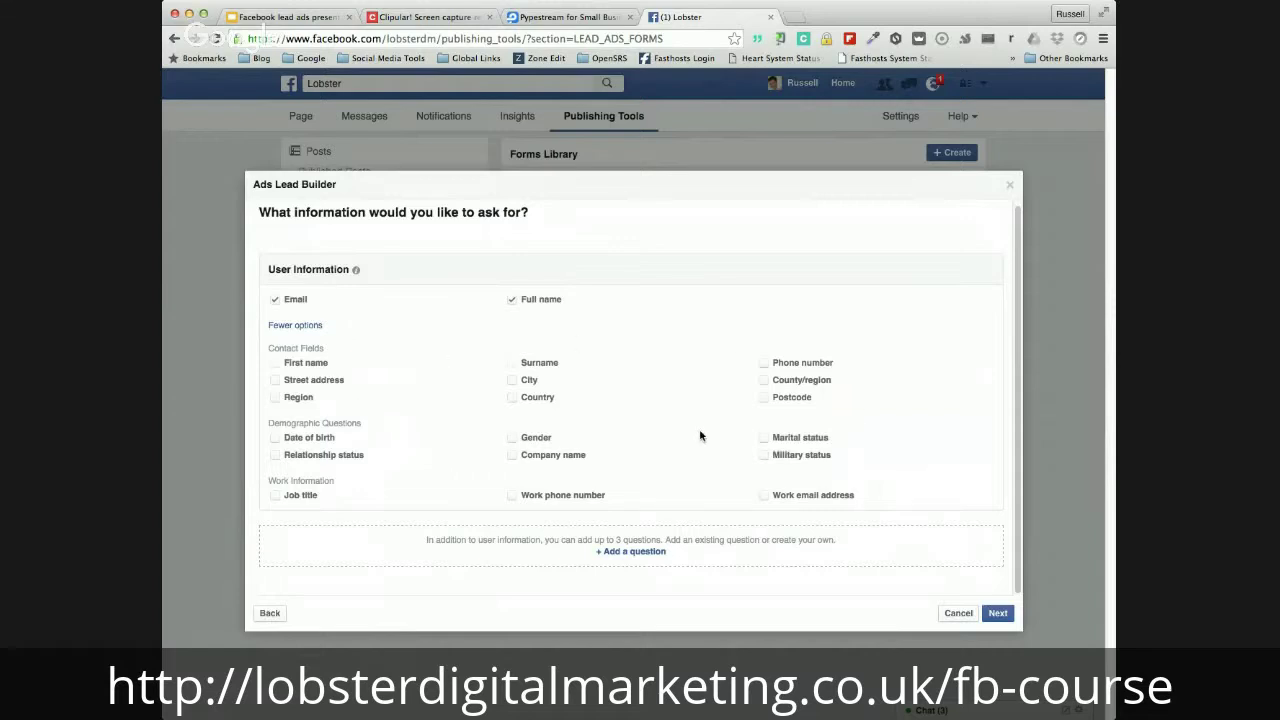
{"action": "left_click", "coordinate": [632, 553]}
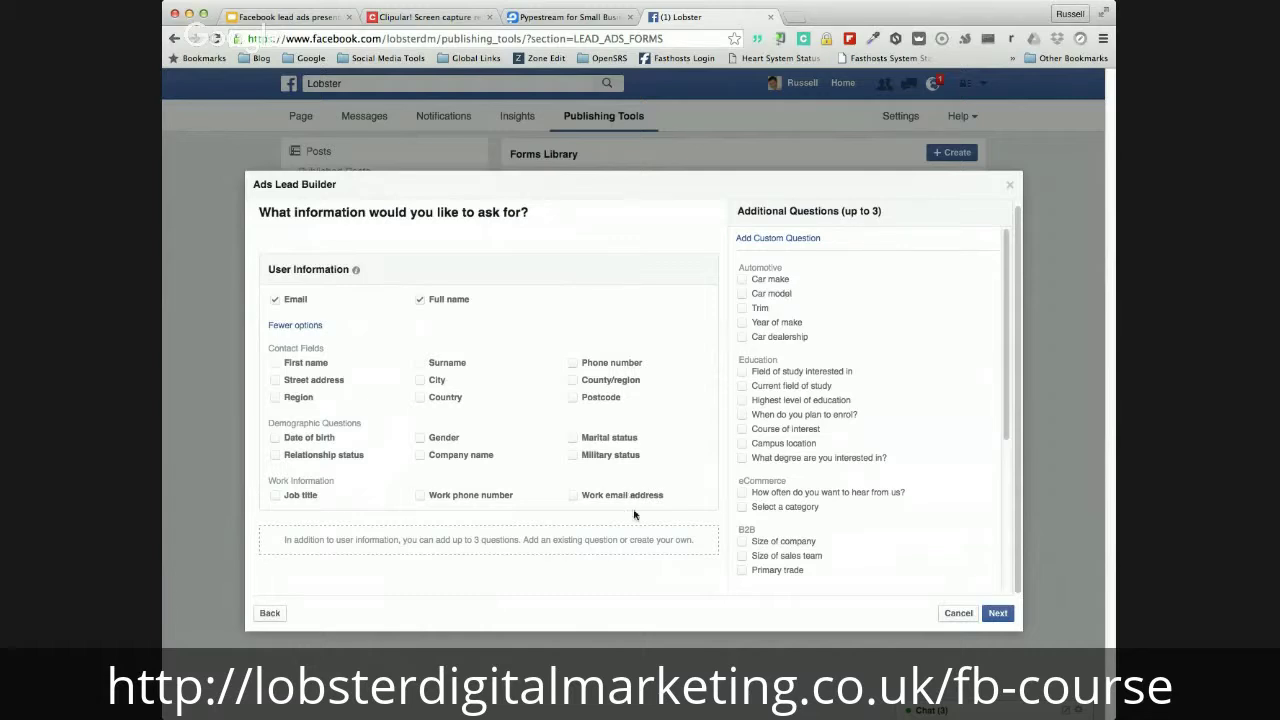
{"action": "scroll", "coordinate": [903, 320], "scroll_direction": "down", "scroll_amount": 5}
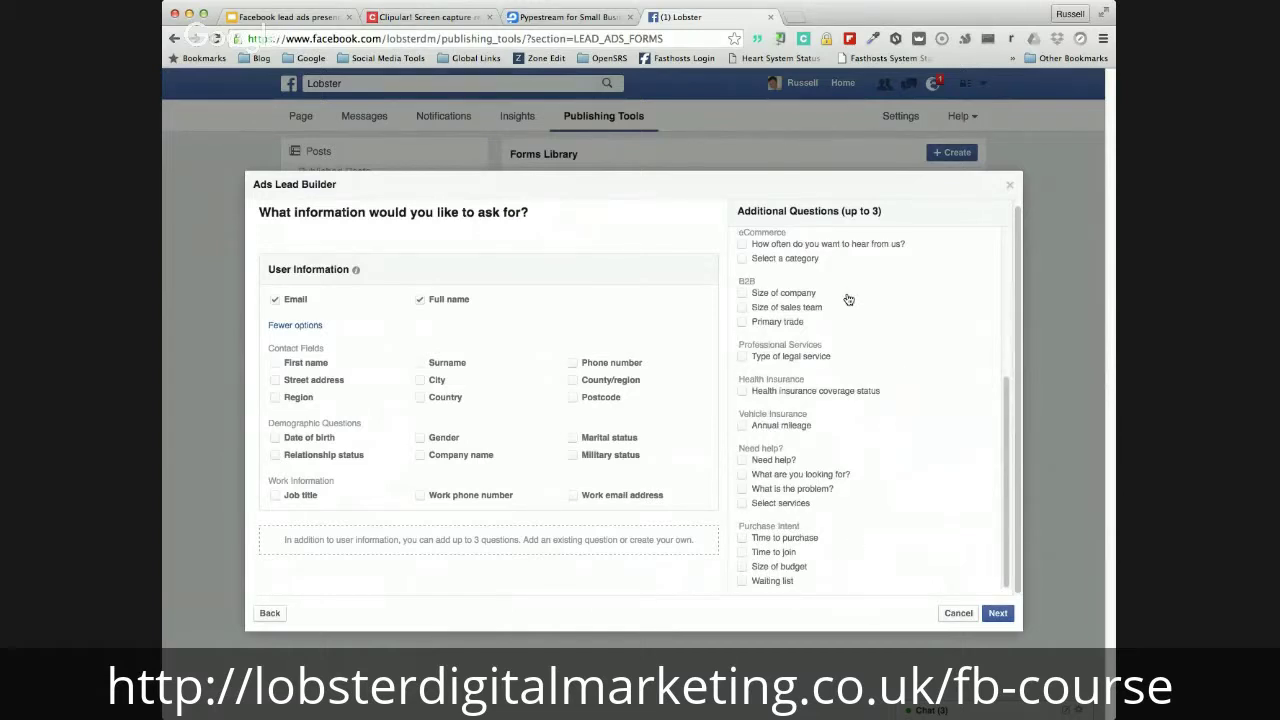
{"action": "scroll", "coordinate": [851, 303], "scroll_direction": "up", "scroll_amount": 1}
{"action": "scroll", "coordinate": [851, 303], "scroll_direction": "up", "scroll_amount": 5}
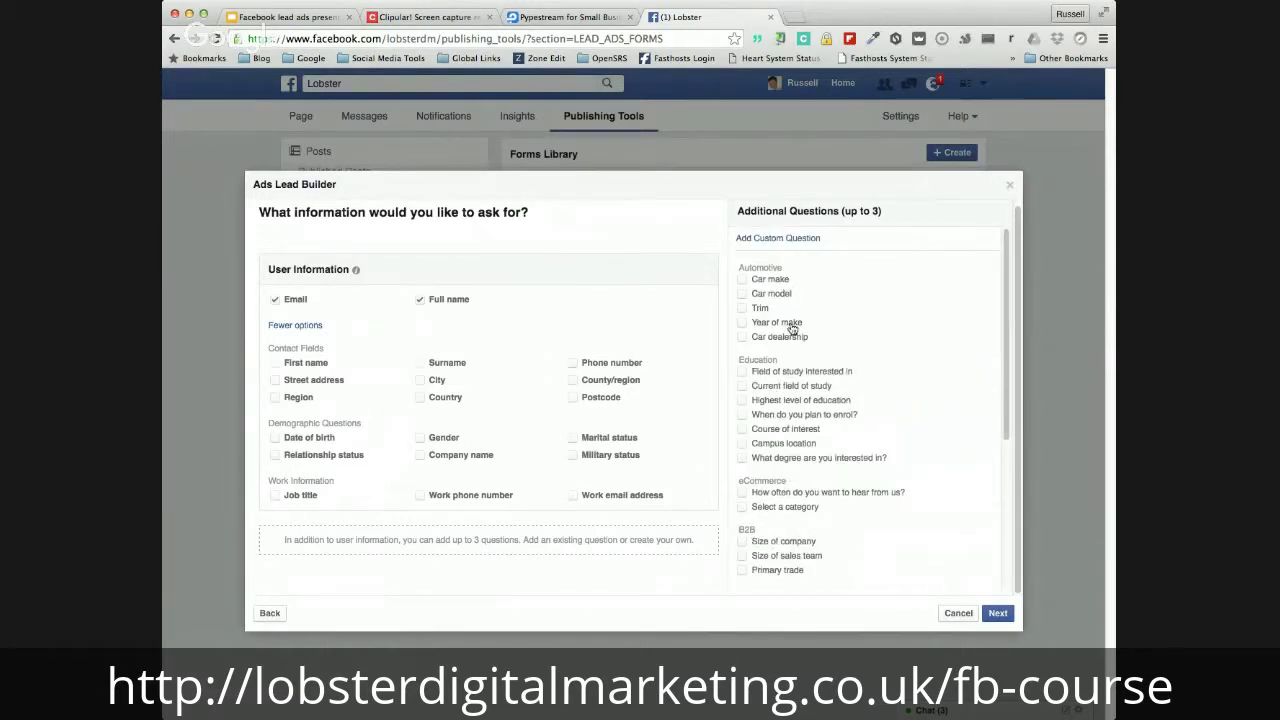
{"action": "scroll", "coordinate": [872, 388], "scroll_direction": "down", "scroll_amount": 1}
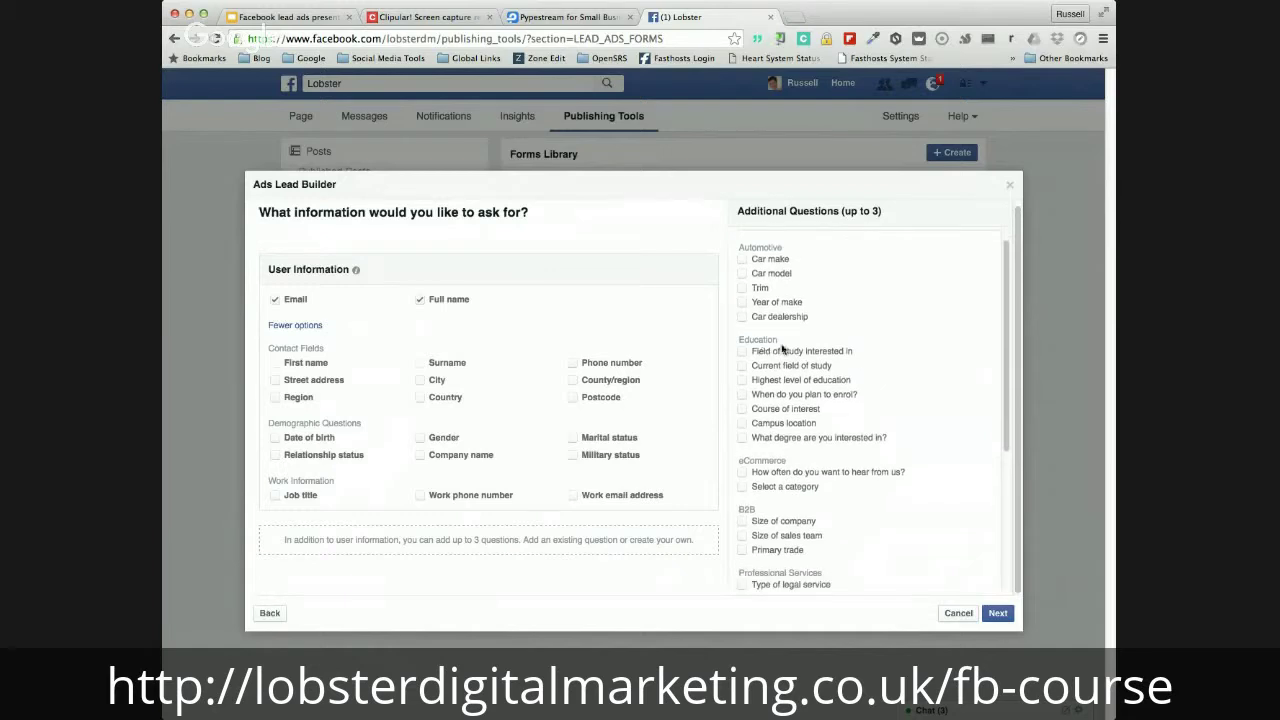
{"action": "scroll", "coordinate": [788, 270], "scroll_direction": "up", "scroll_amount": 2}
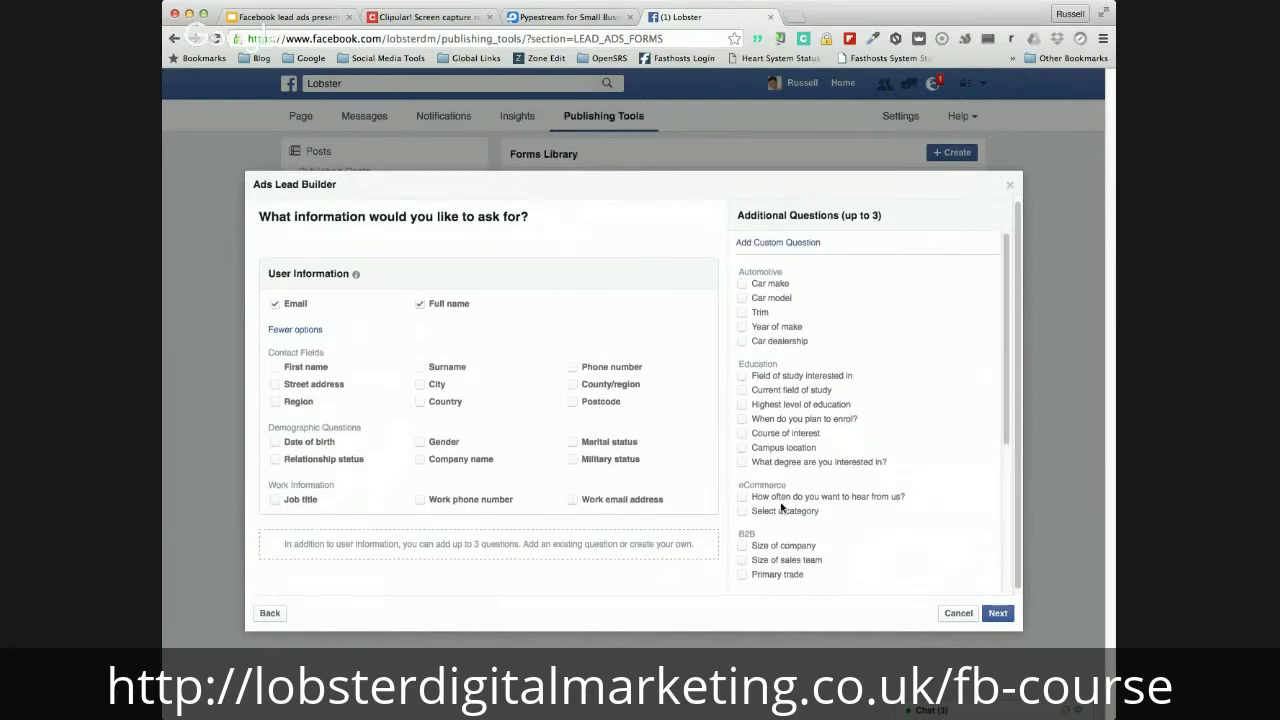
{"action": "scroll", "coordinate": [908, 474], "scroll_direction": "down", "scroll_amount": 2}
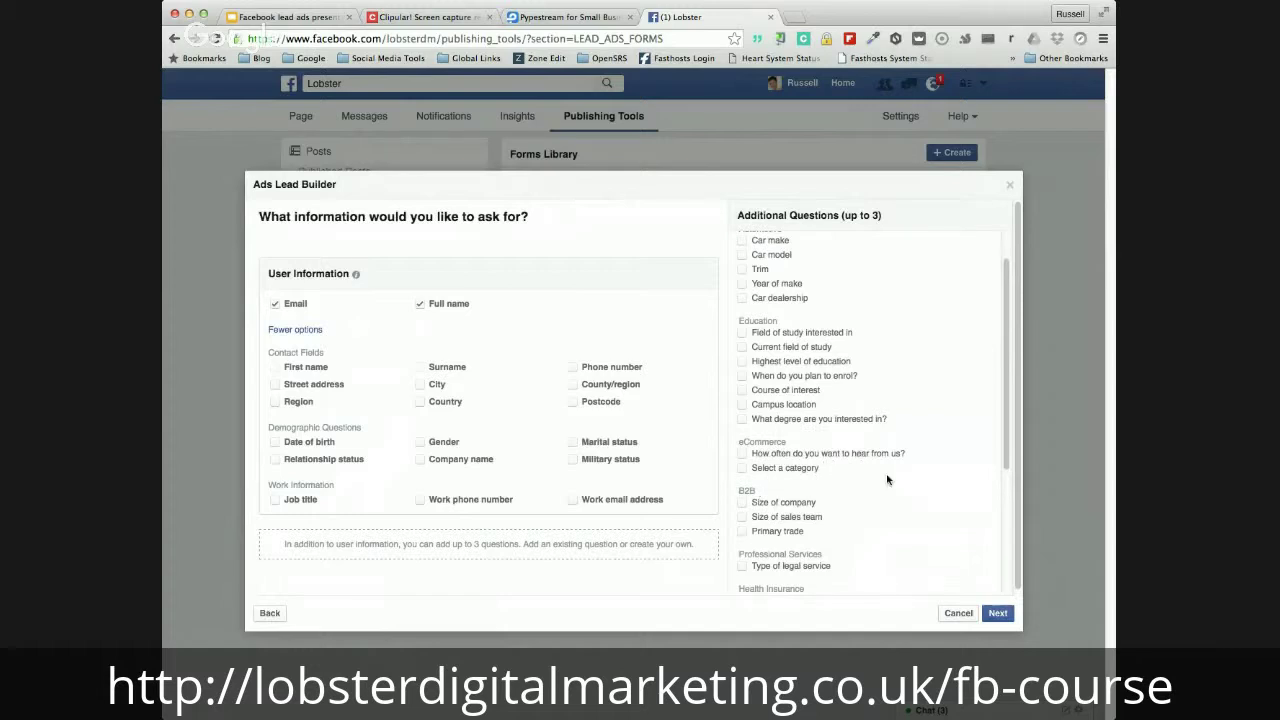
{"action": "scroll", "coordinate": [886, 476], "scroll_direction": "down", "scroll_amount": 1}
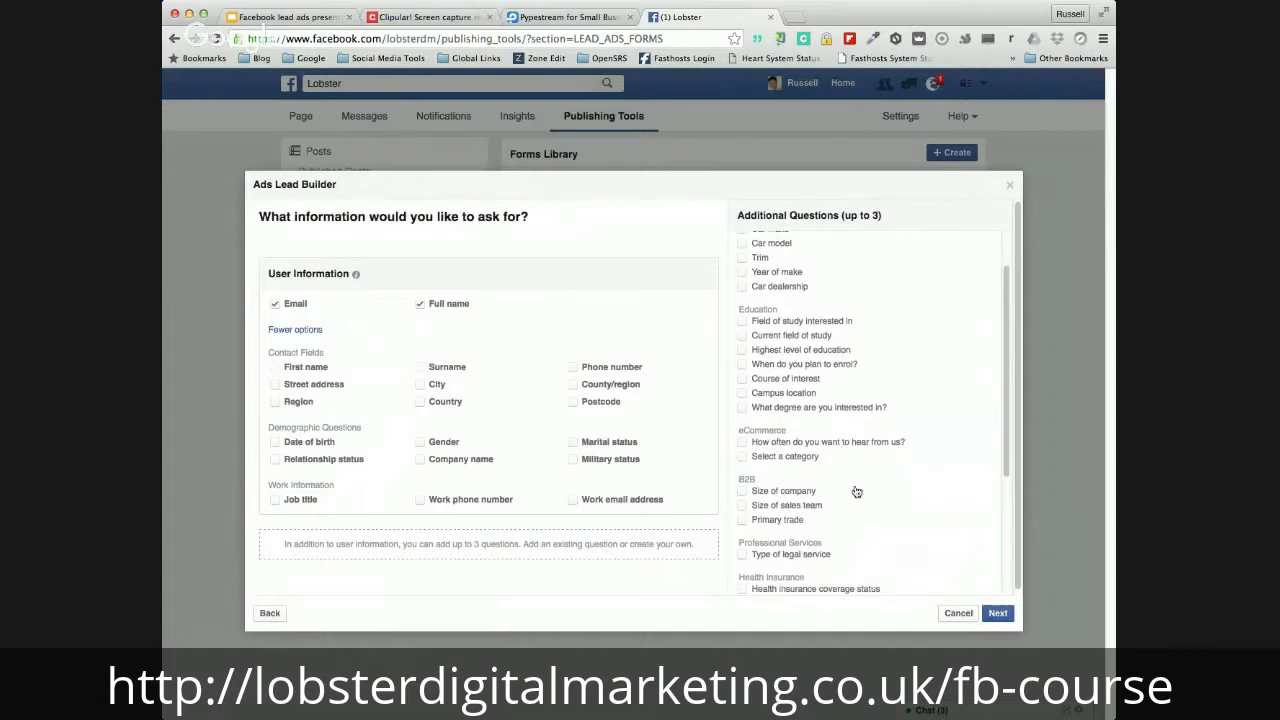
{"action": "scroll", "coordinate": [853, 492], "scroll_direction": "down", "scroll_amount": 5}
{"action": "scroll", "coordinate": [806, 478], "scroll_direction": "down", "scroll_amount": 3}
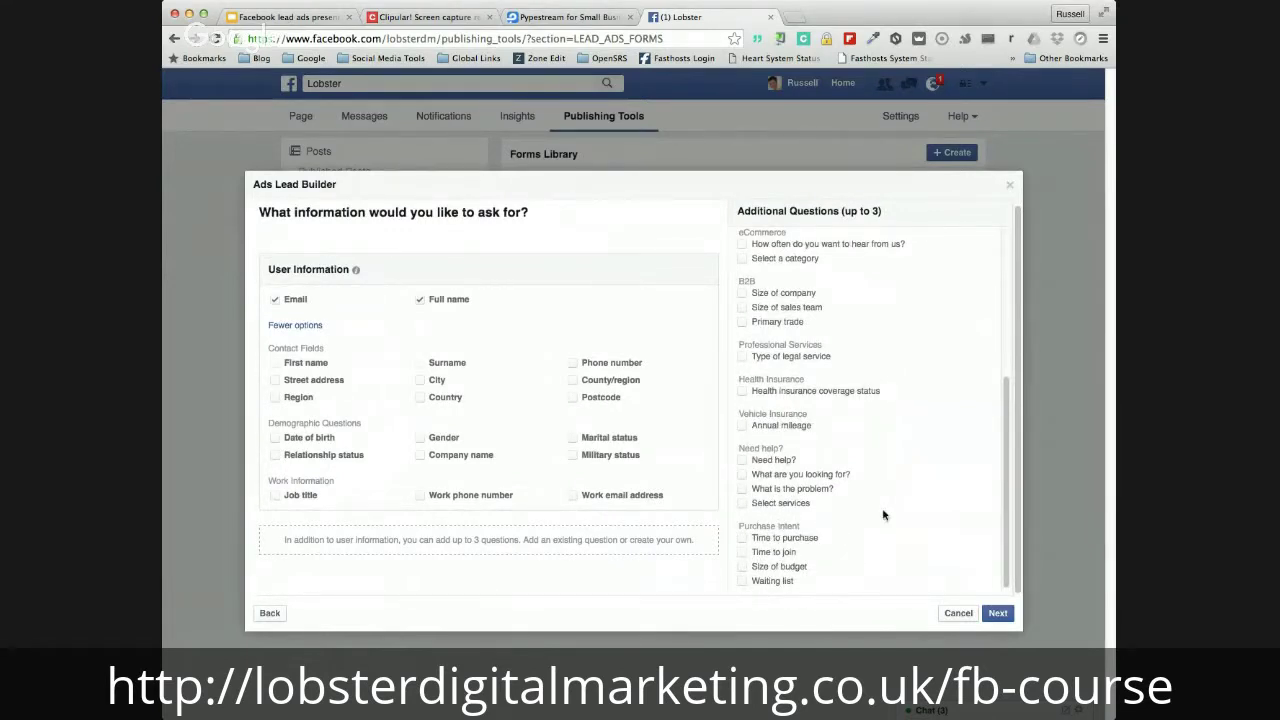
{"action": "scroll", "coordinate": [883, 514], "scroll_direction": "up", "scroll_amount": 5}
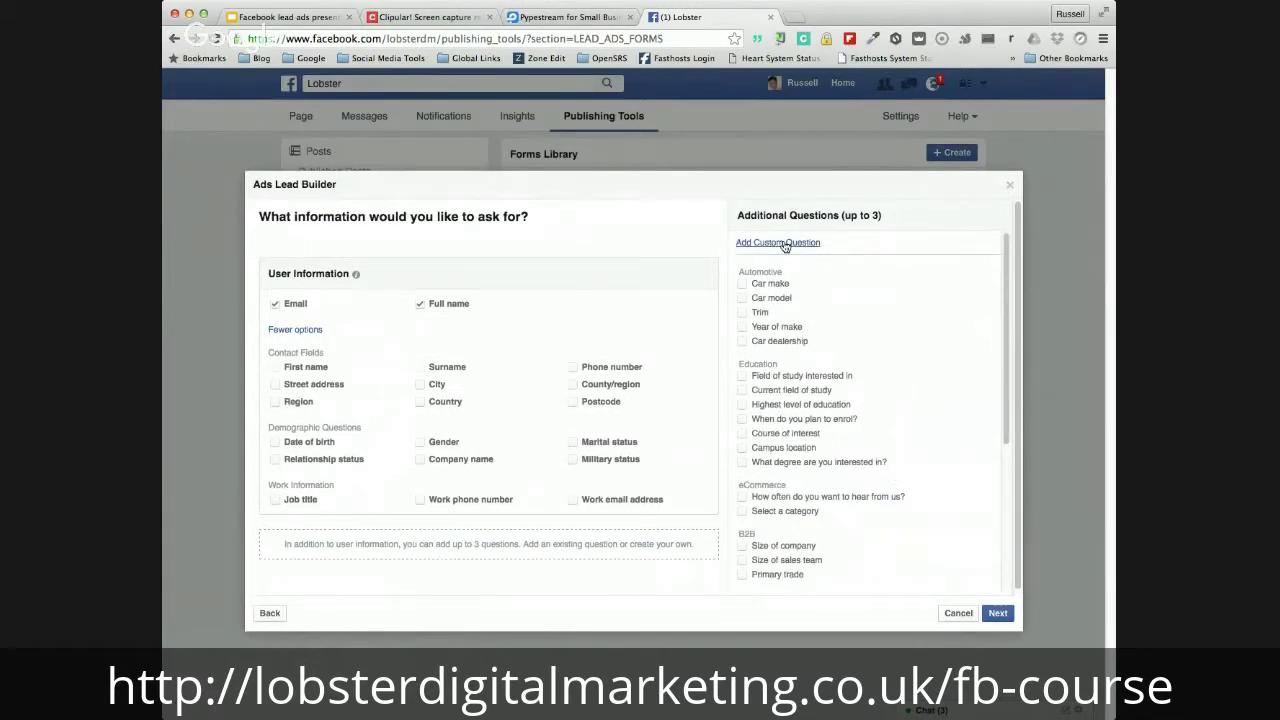
- Add a custom question reading "What experience do you have of Facebook Adverts?"
{"action": "left_click", "coordinate": [785, 246]}
{"action": "left_click", "coordinate": [518, 453]}
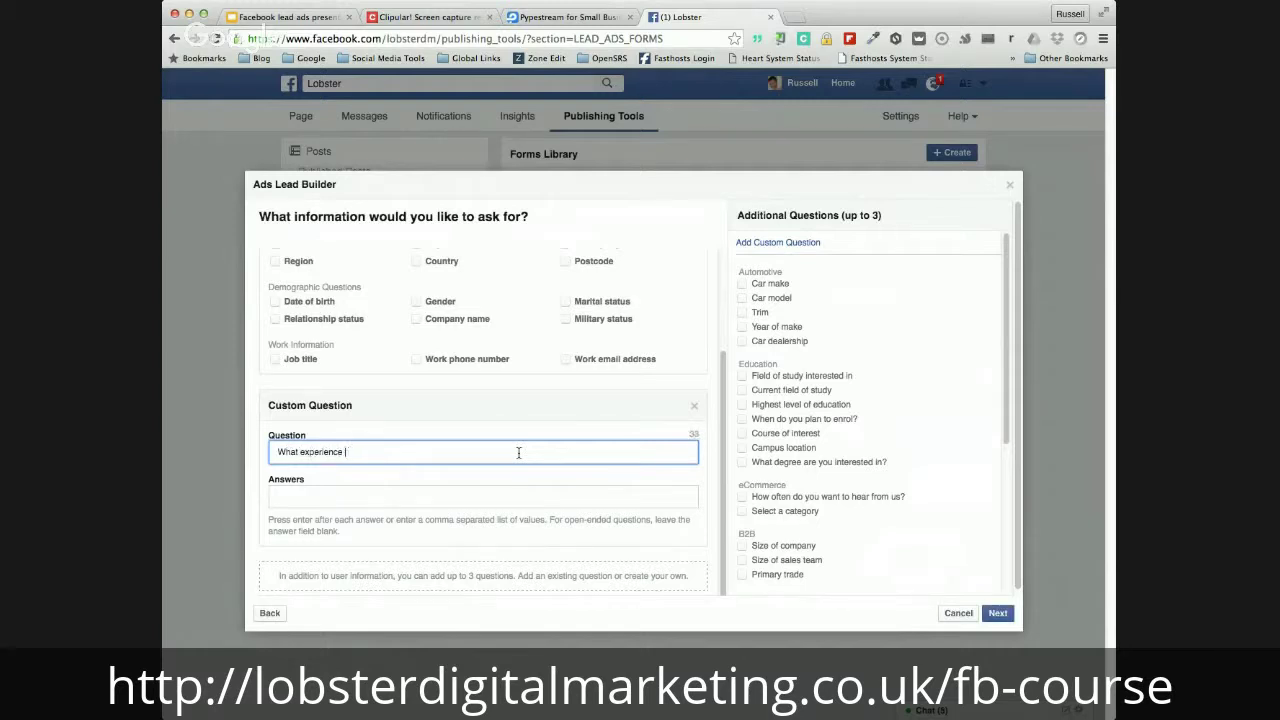
{"action": "type", "text": "do you"}
{"action": "type", "text": "vertisin"}
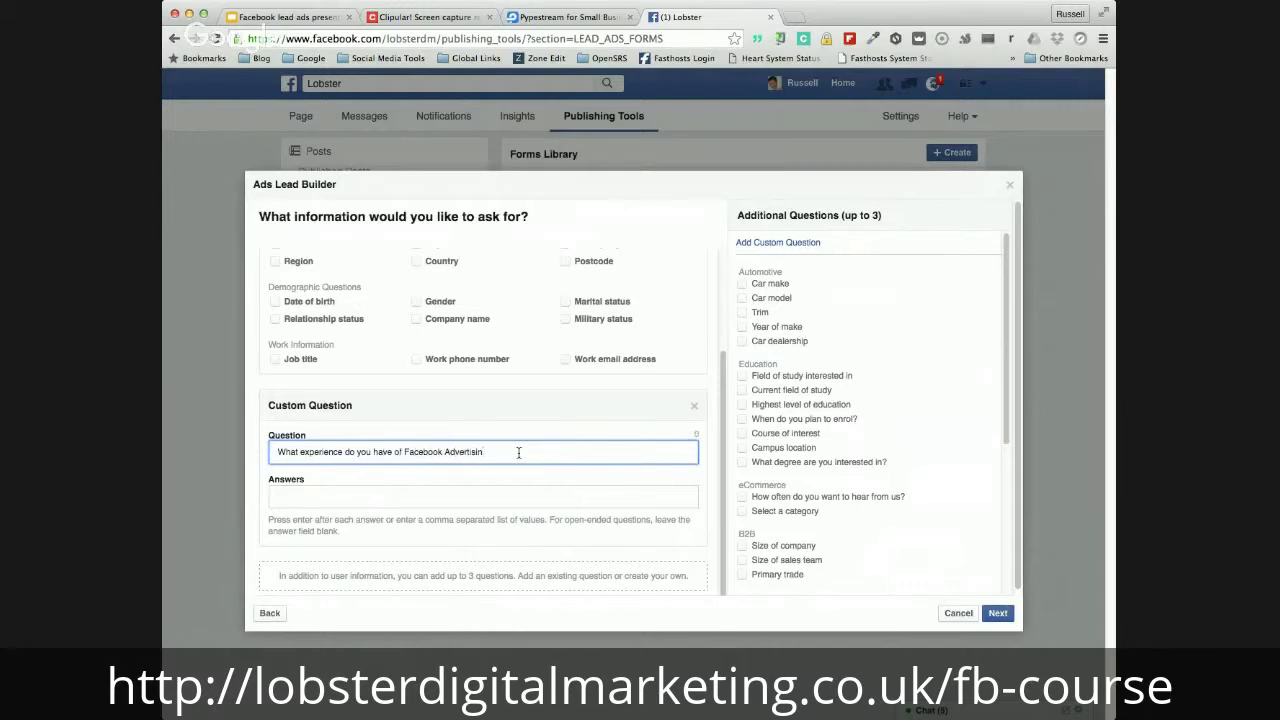
{"action": "key", "text": "BackSpace"}
{"action": "key", "text": "BackSpace"}
{"action": "key", "text": "BackSpace"}
{"action": "key", "text": "BackSpace"}
{"action": "type", "text": "s"}
- Enter "0-6months, 6 to 12months, 12+ months 24+months" as the answers to the custom question
{"action": "left_click", "coordinate": [491, 494]}
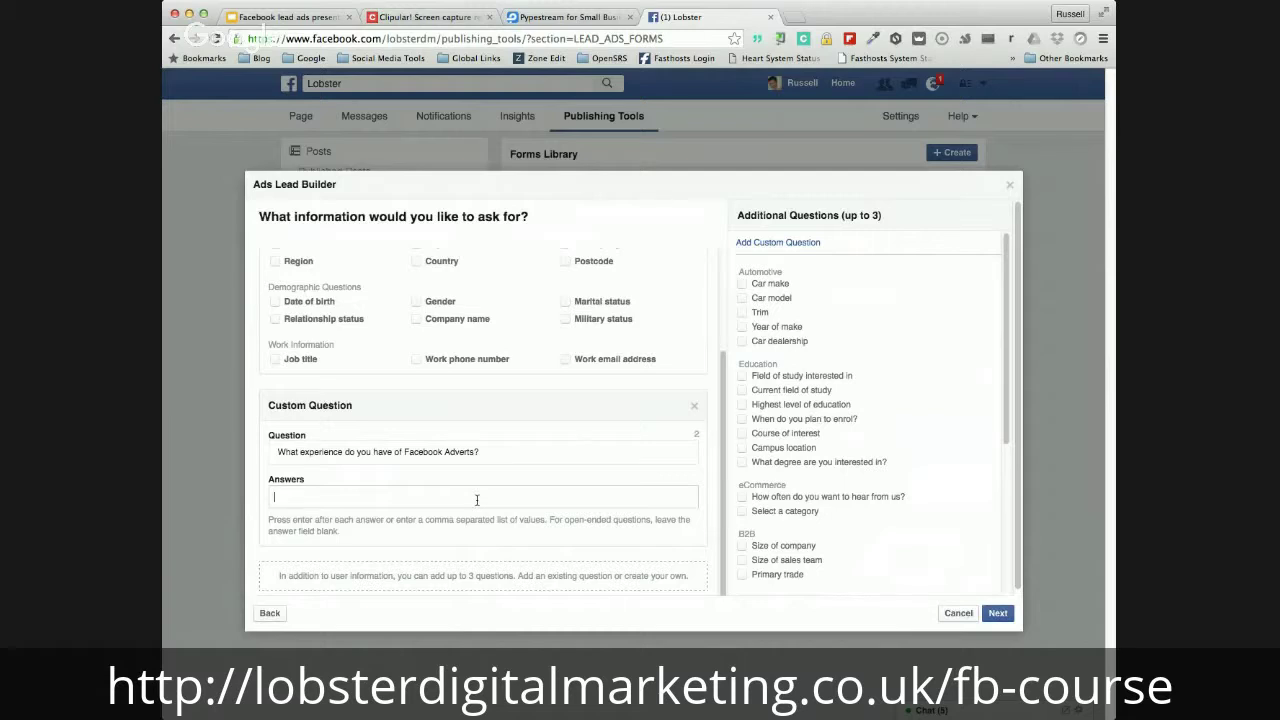
{"action": "type", "text": "0"}
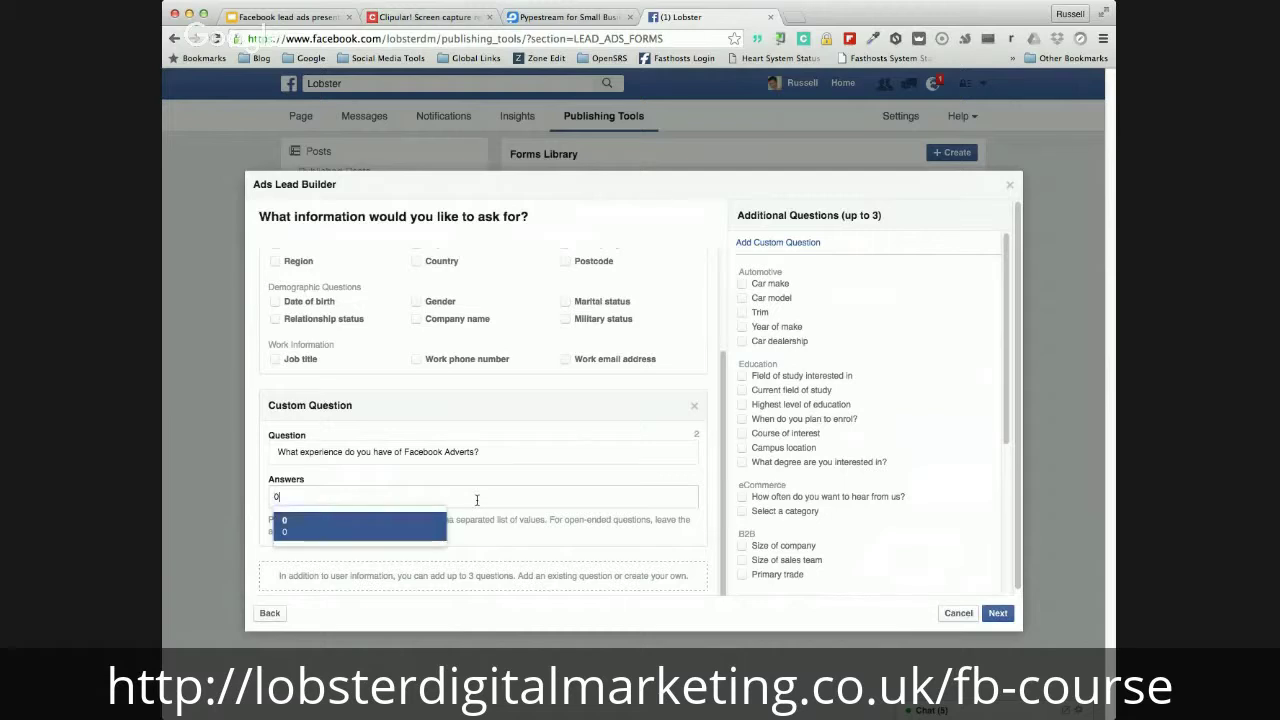
{"action": "type", "text": "-6months, 6 to"}
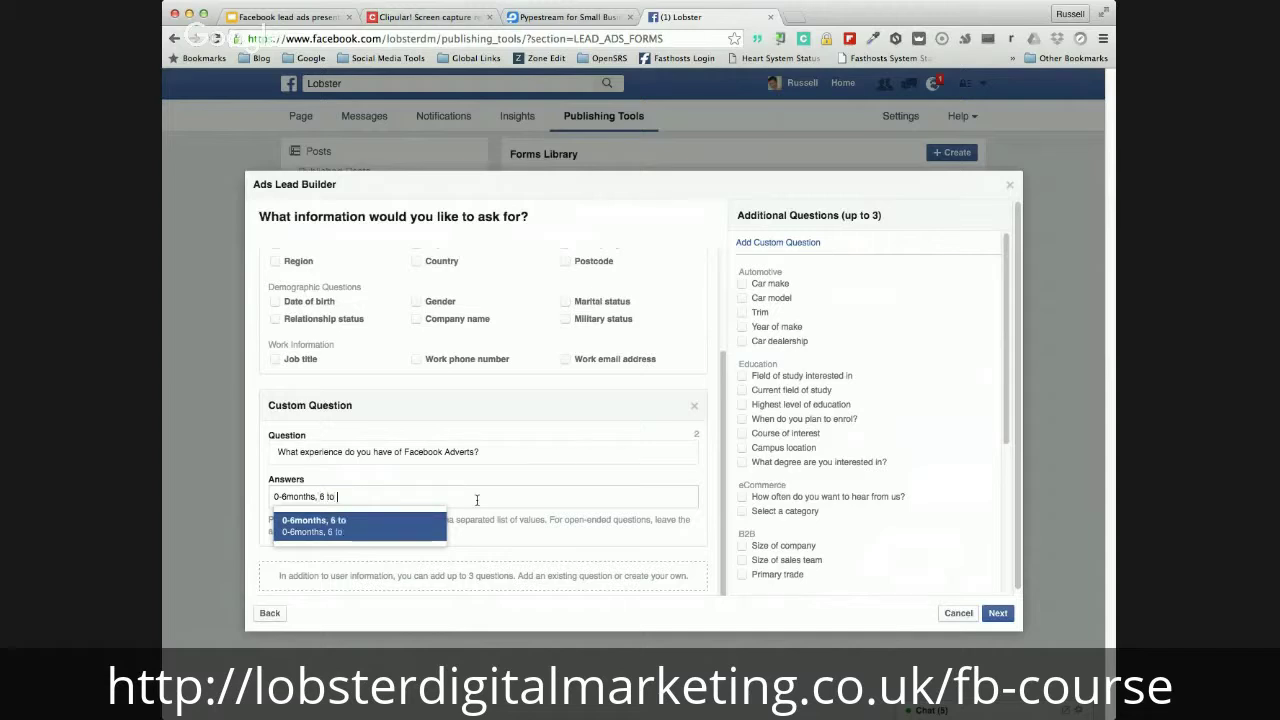
{"action": "type", "text": " 12months, 12"}
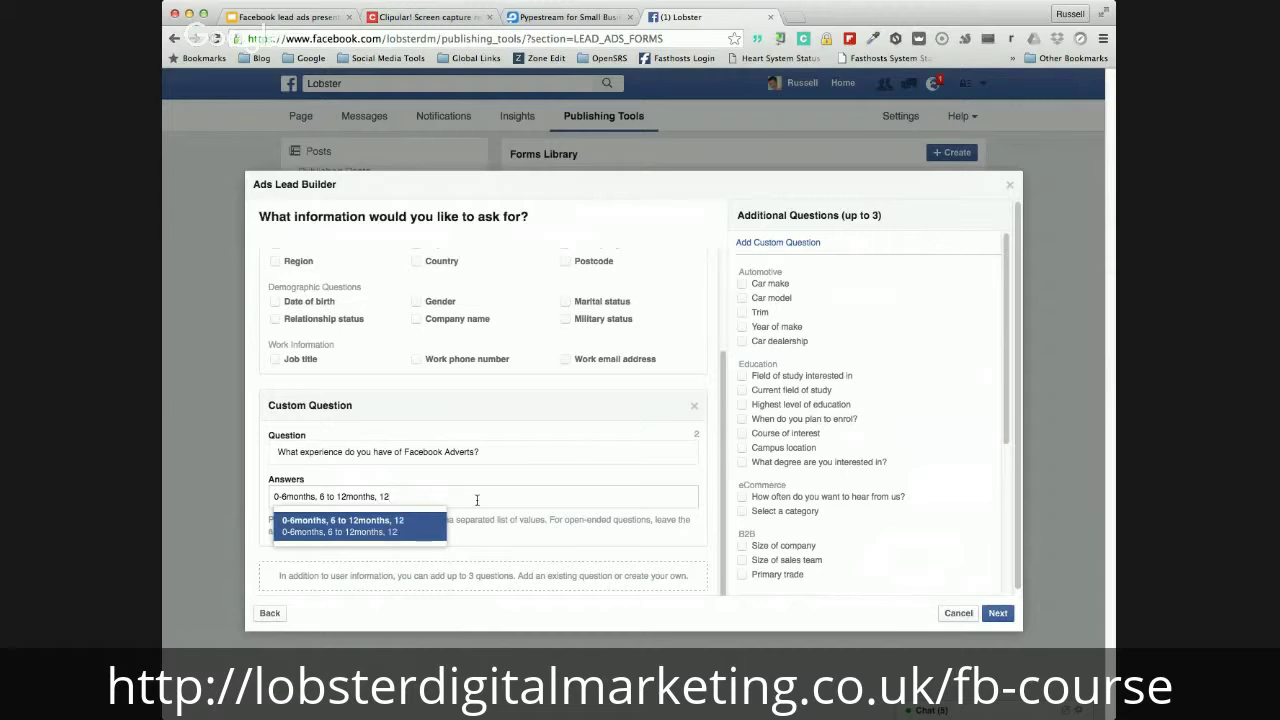
{"action": "type", "text": "+ months 24+months"}
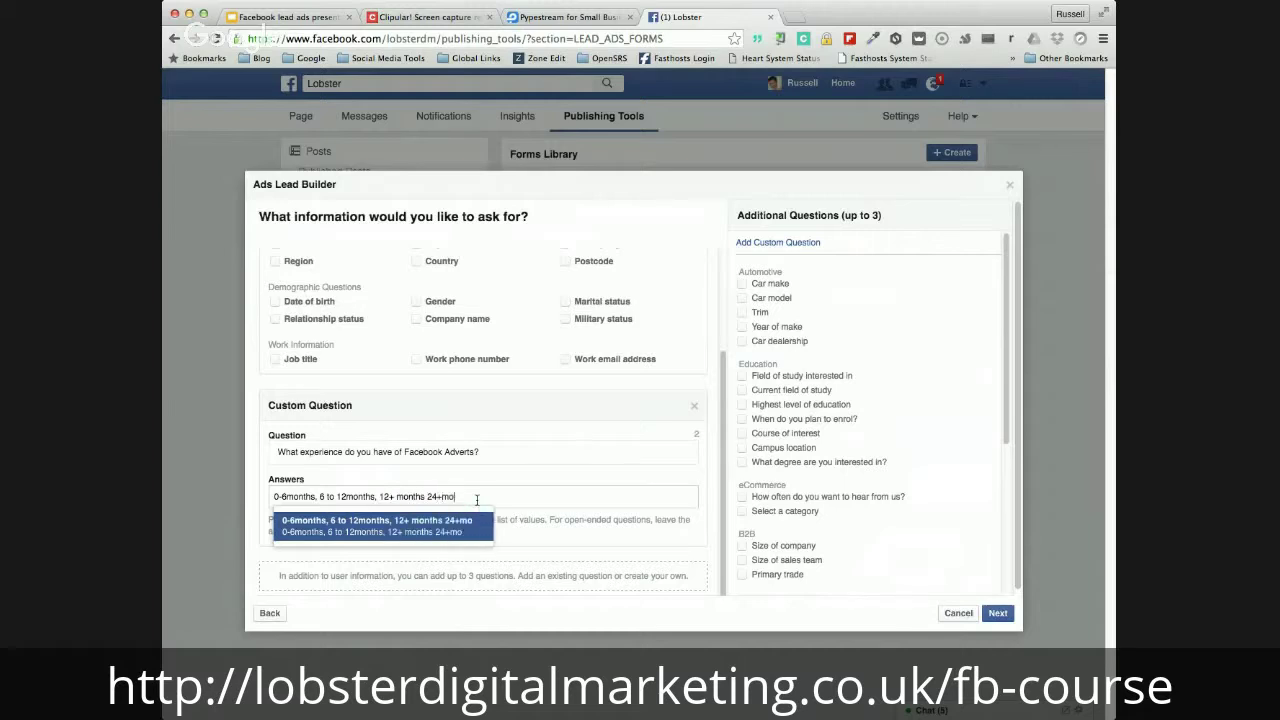
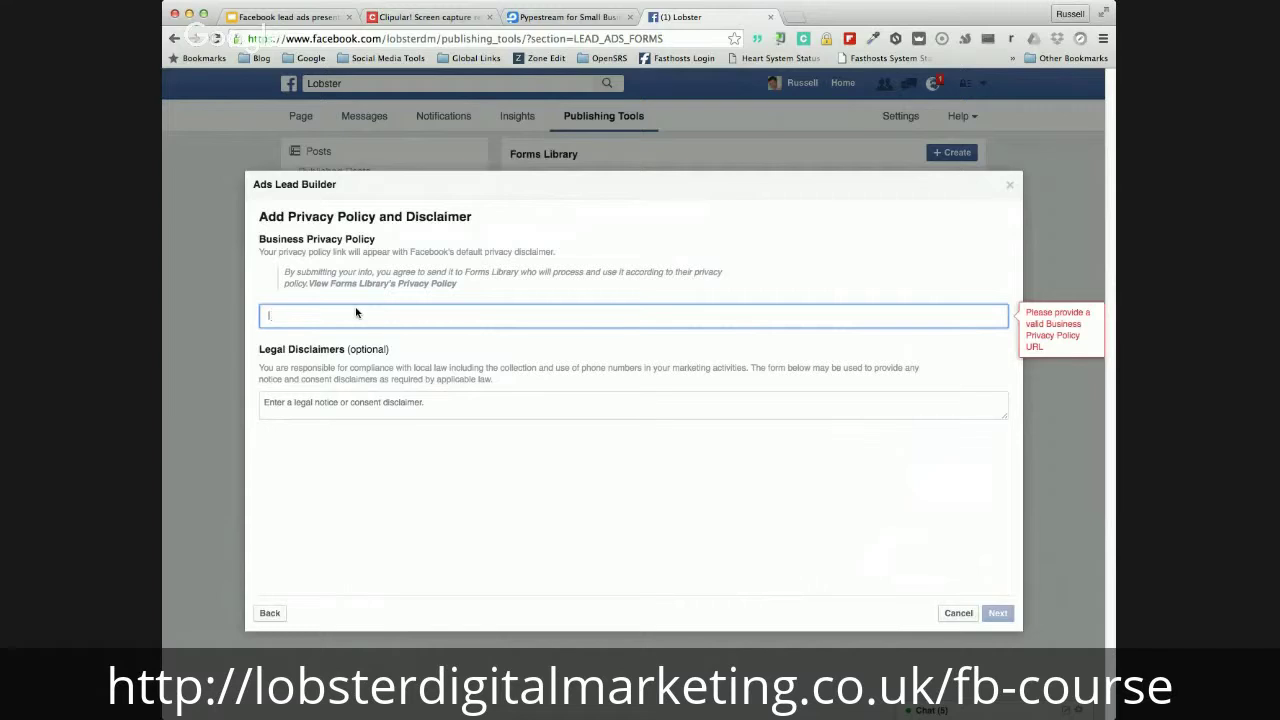
{"action": "type", "text": "http://lobsterdigitalmarketing.co.uk/"}
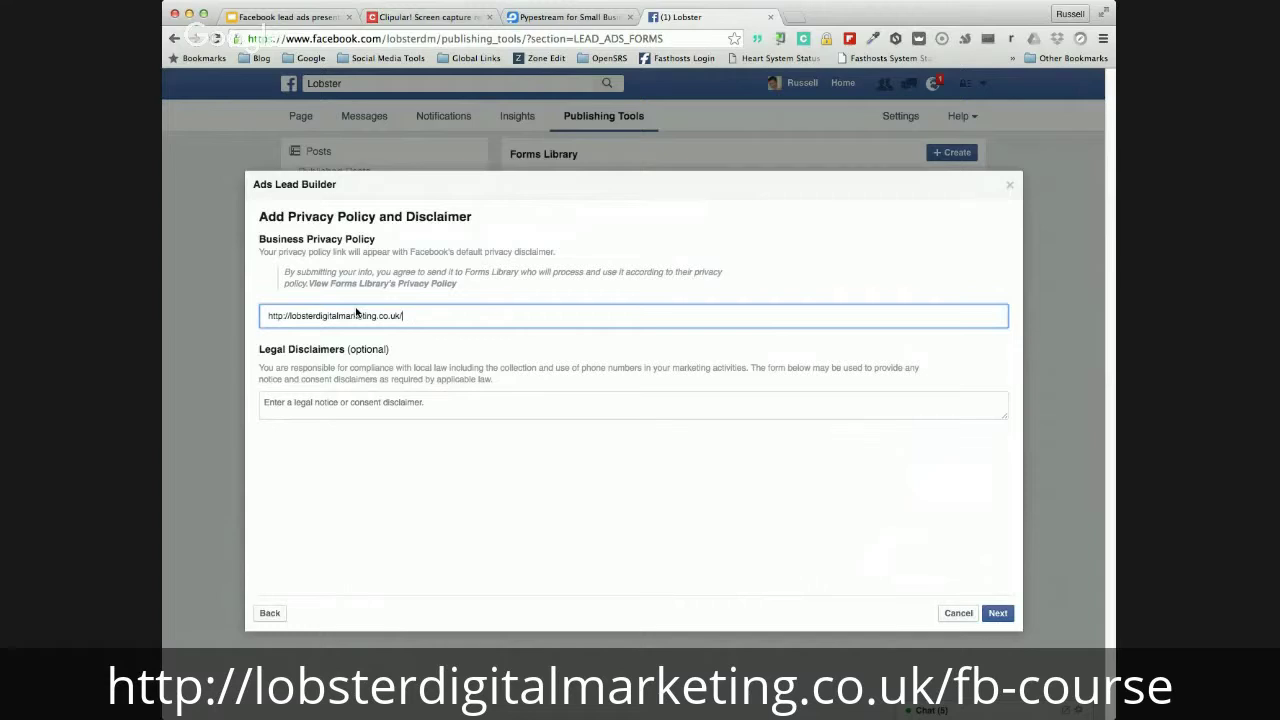
{"action": "type", "text": "privacy-policy/"}
{"action": "left_click", "coordinate": [356, 405]}
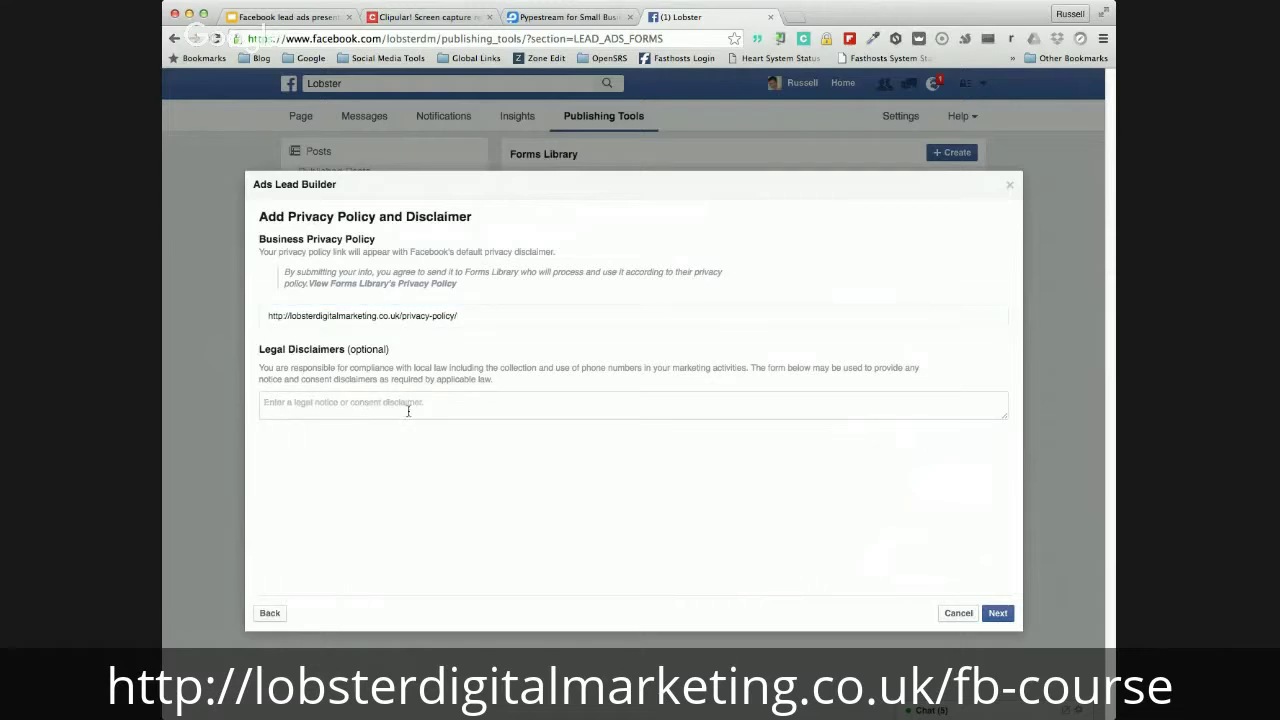
{"action": "left_click", "coordinate": [998, 617]}
{"action": "left_click", "coordinate": [998, 617]}
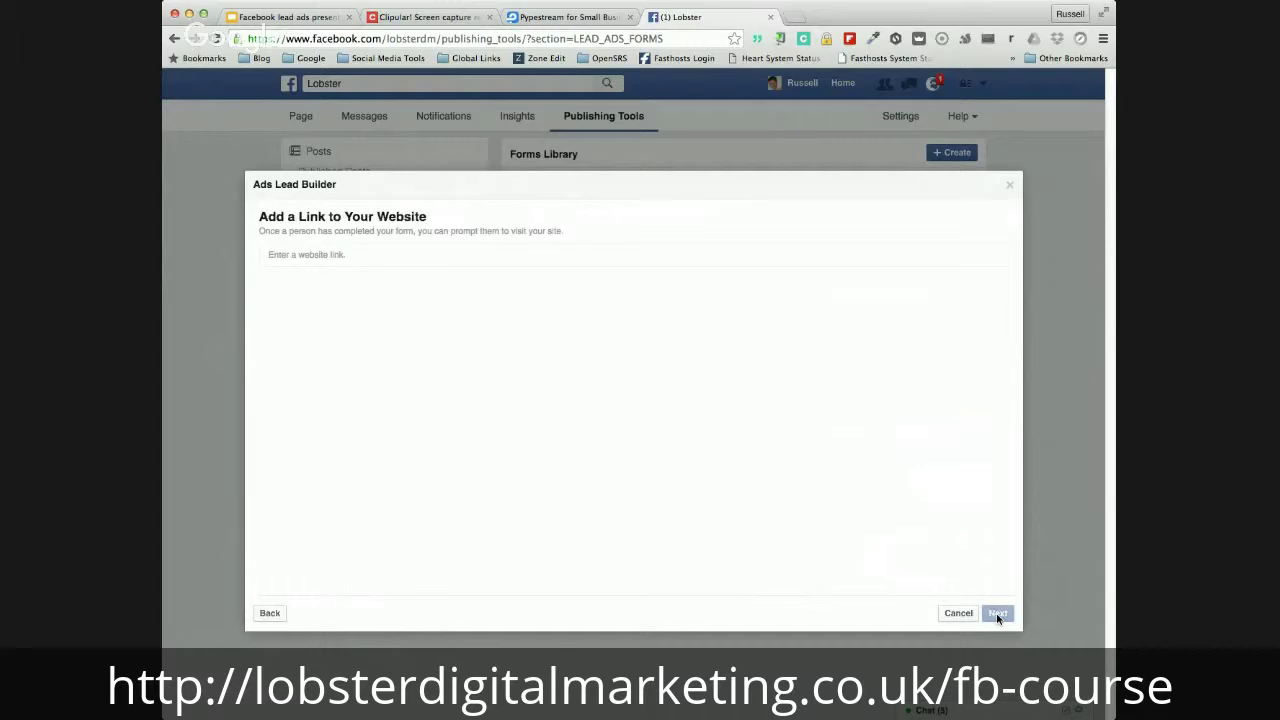
{"action": "left_click", "coordinate": [387, 253]}
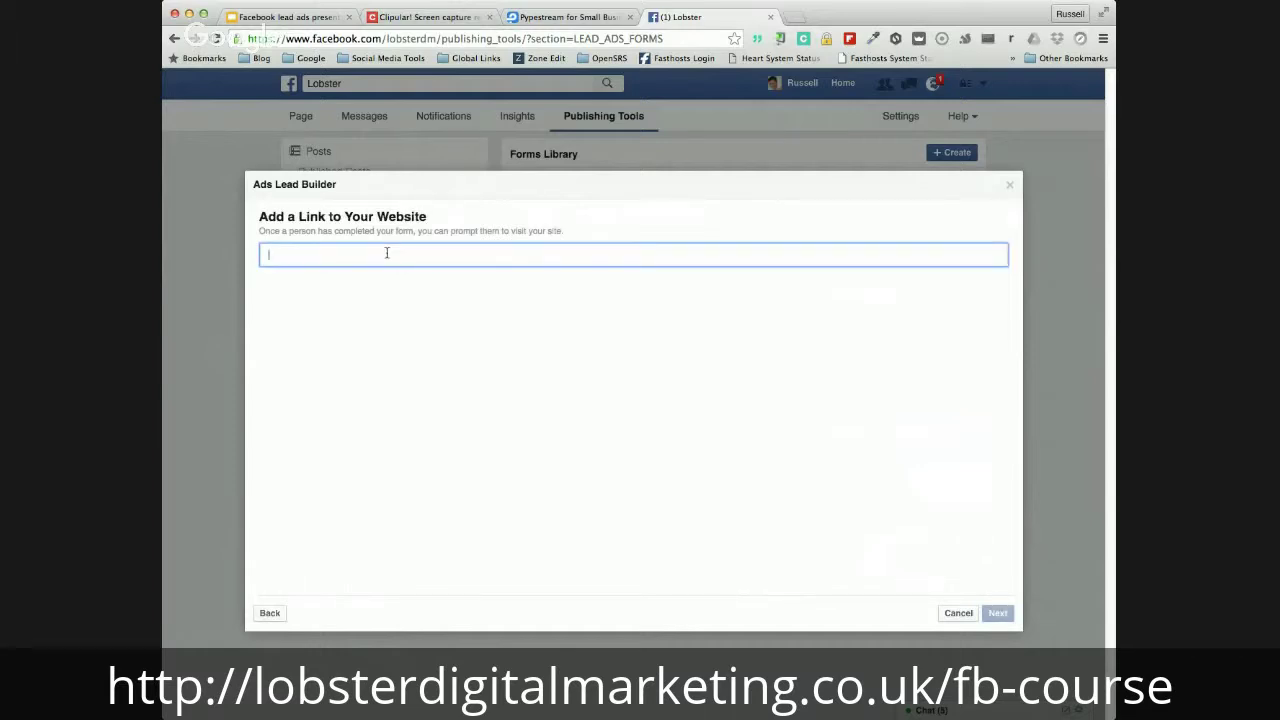
{"action": "type", "text": "http://lobsterdigitalmarketing.co.uk/"}
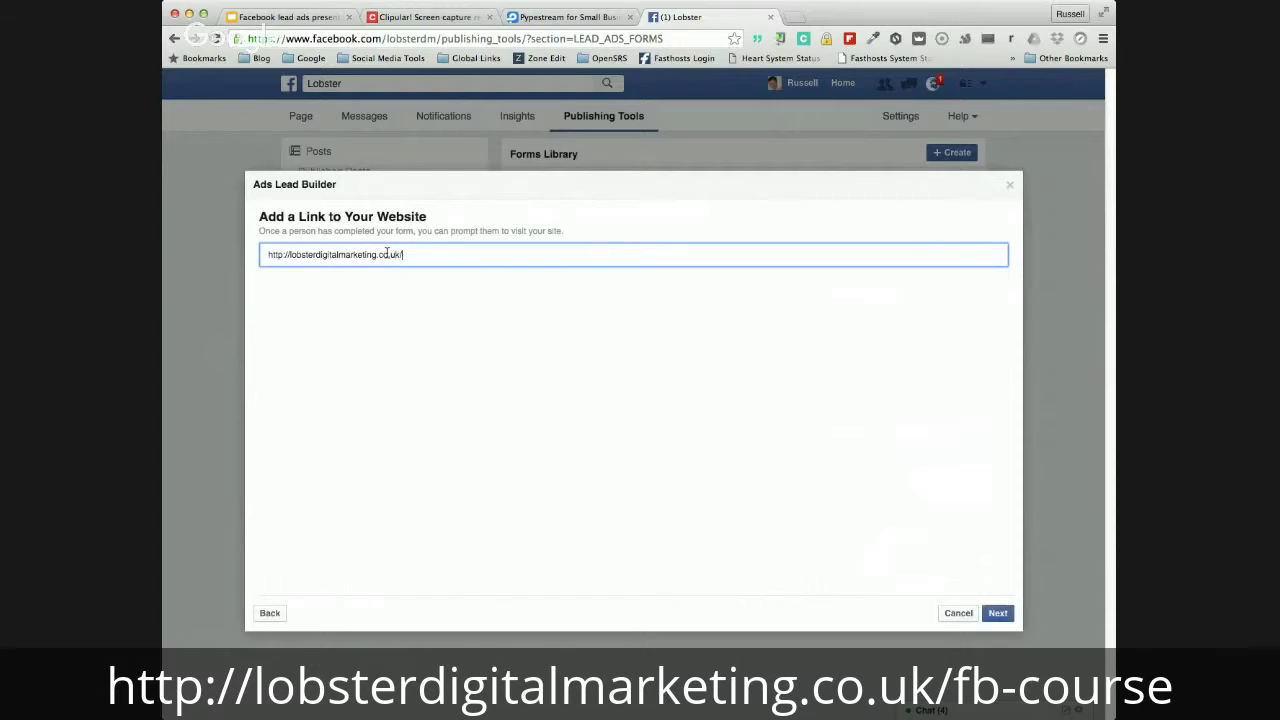
{"action": "left_click", "coordinate": [998, 613]}
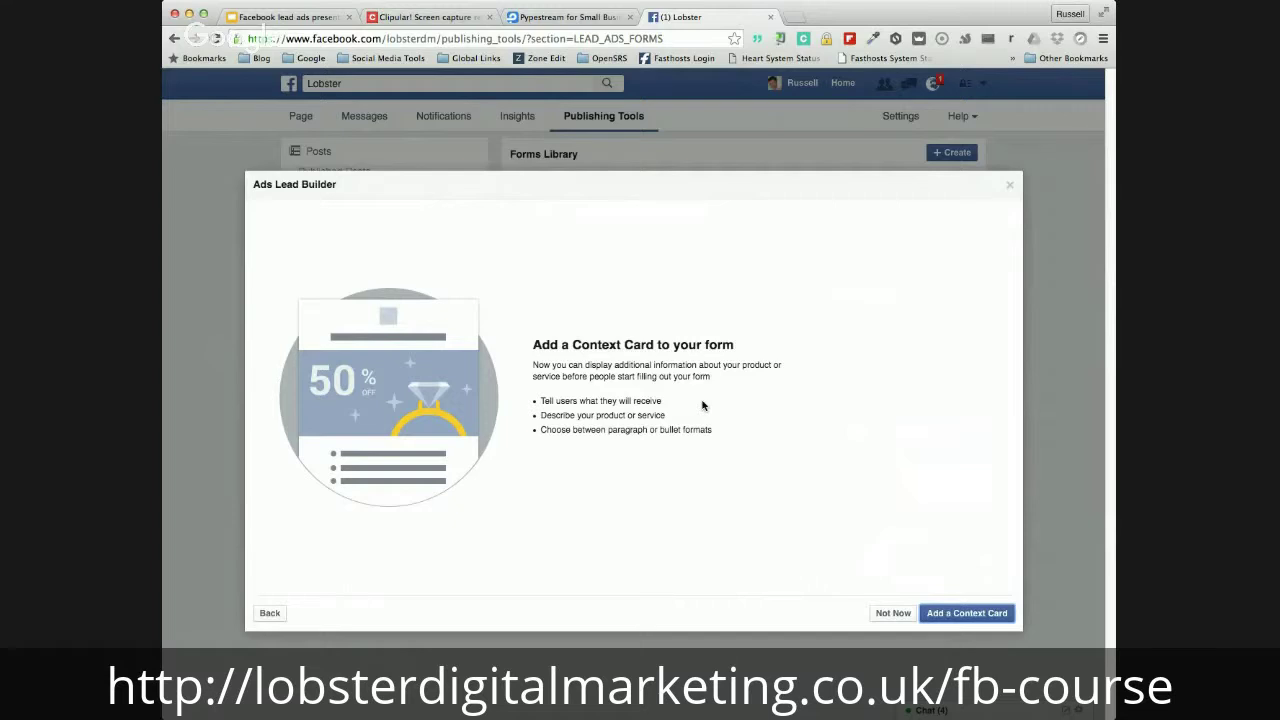
- Add a context card to the form with the headline "Sign up to our Facebook course"
{"action": "left_click", "coordinate": [960, 614]}
{"action": "left_click", "coordinate": [422, 300]}
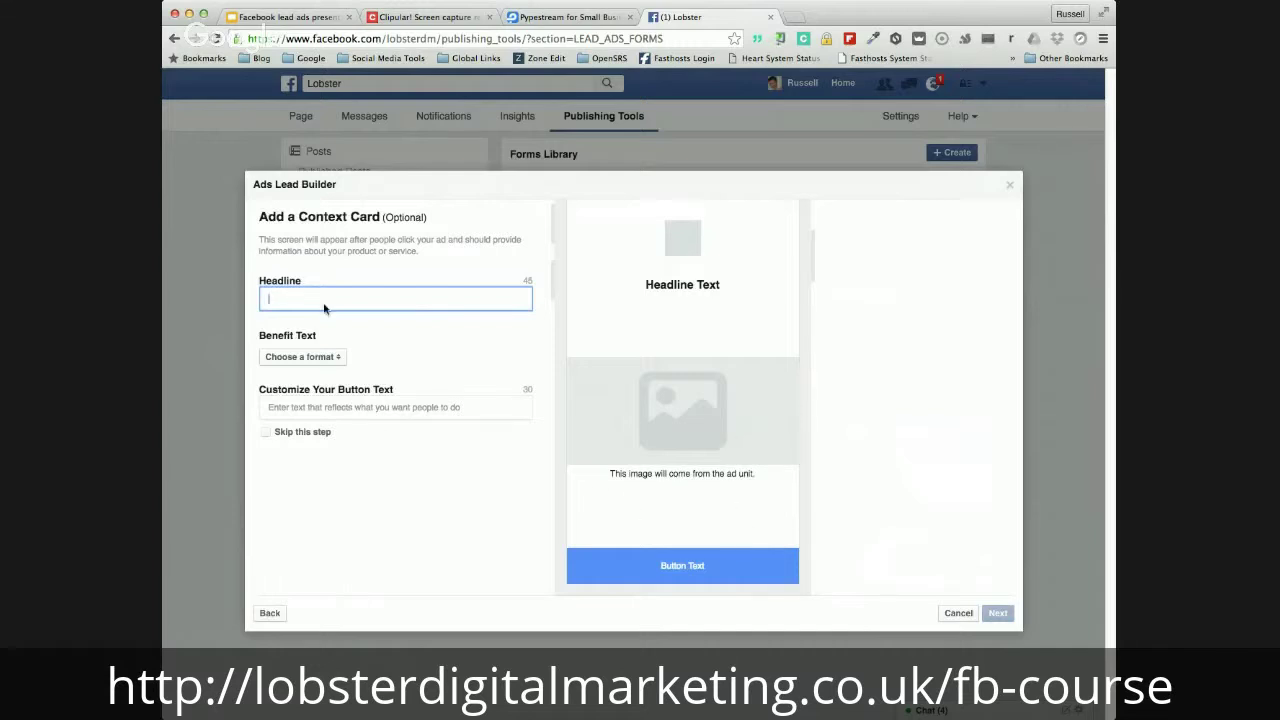
{"action": "type", "text": "Sign up to our Facebook course"}
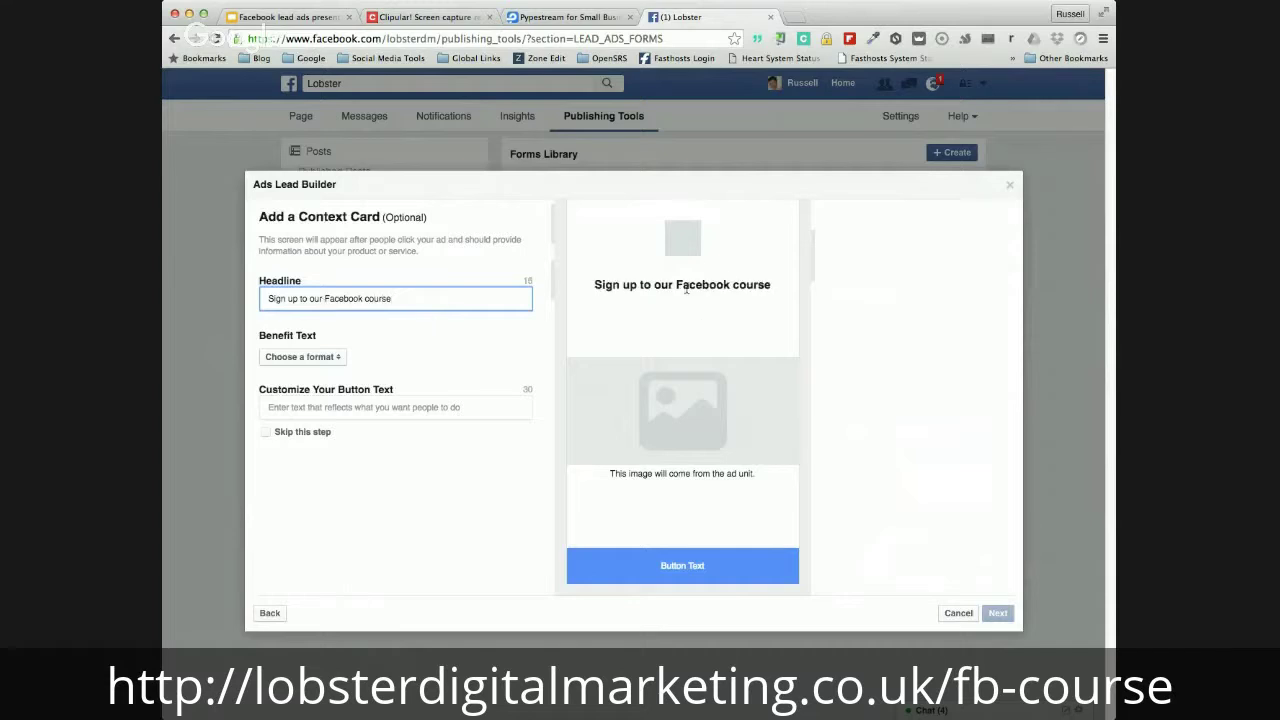
- Set the context card's benefit text format to Bullets
{"action": "left_click", "coordinate": [299, 358]}
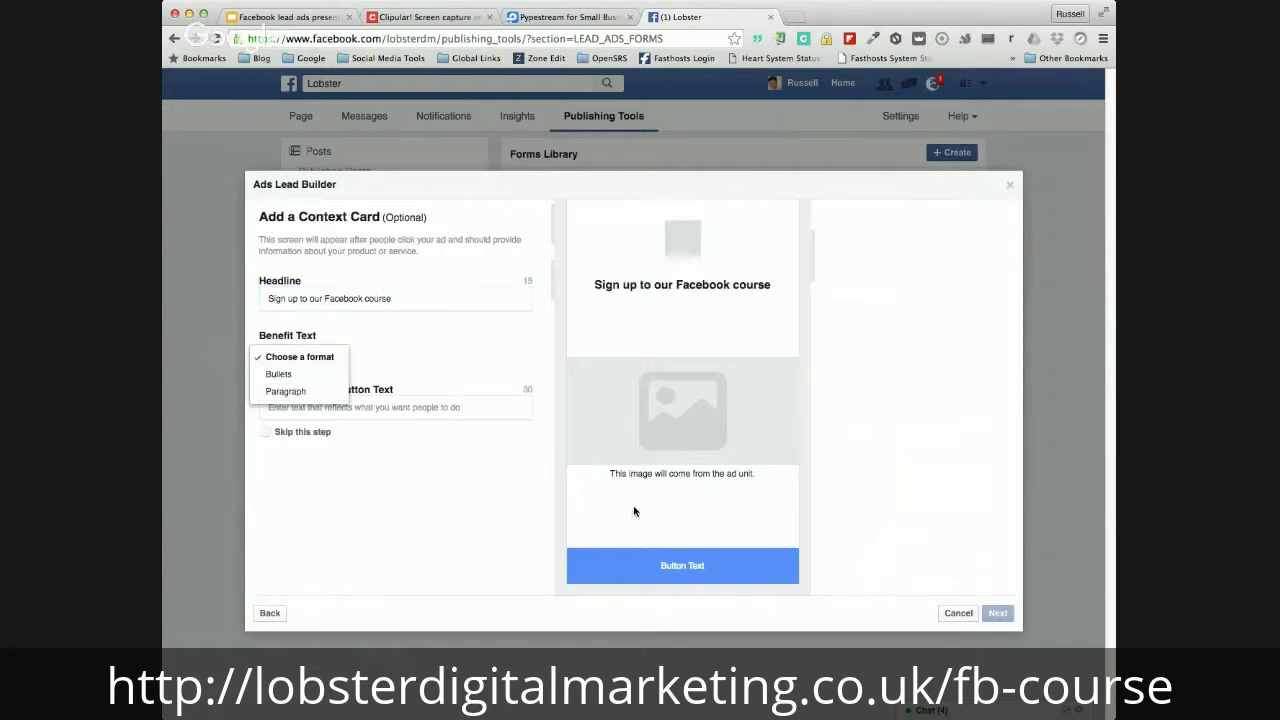
{"action": "left_click", "coordinate": [294, 379]}
{"action": "left_click", "coordinate": [290, 360]}
{"action": "left_click", "coordinate": [293, 385]}
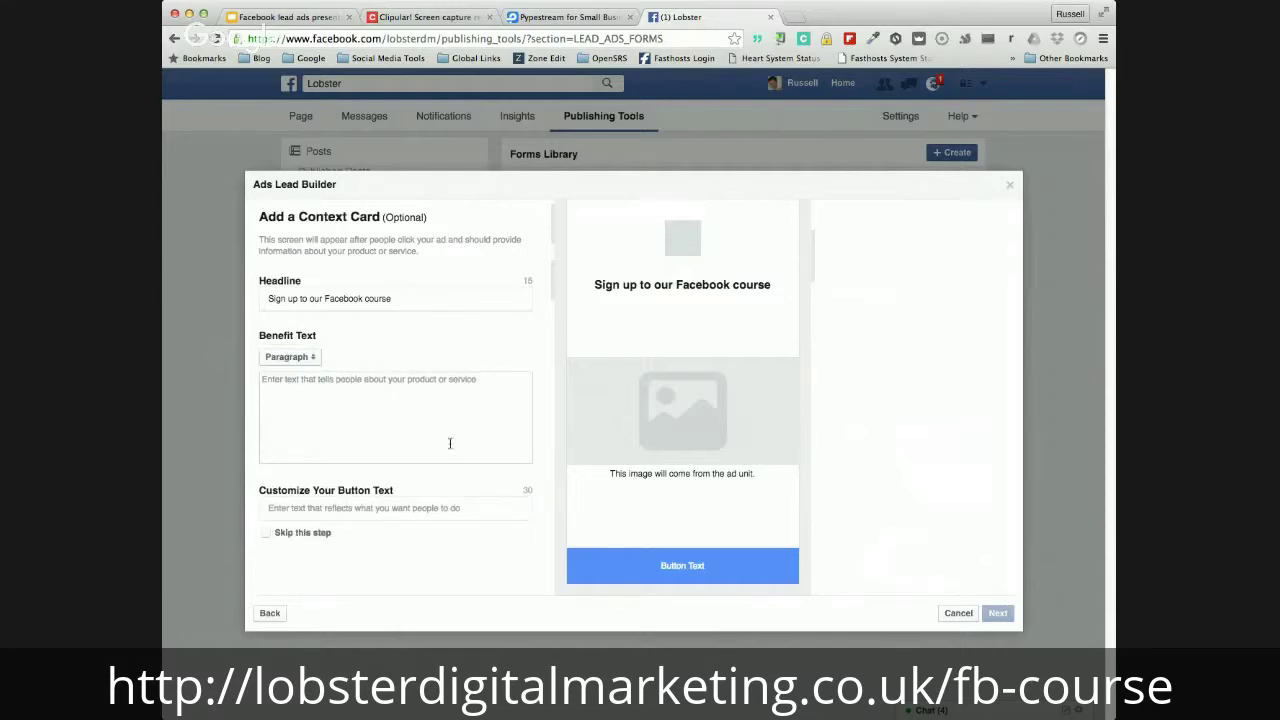
{"action": "left_click", "coordinate": [296, 360]}
{"action": "left_click", "coordinate": [280, 340]}
{"action": "left_click", "coordinate": [298, 388]}
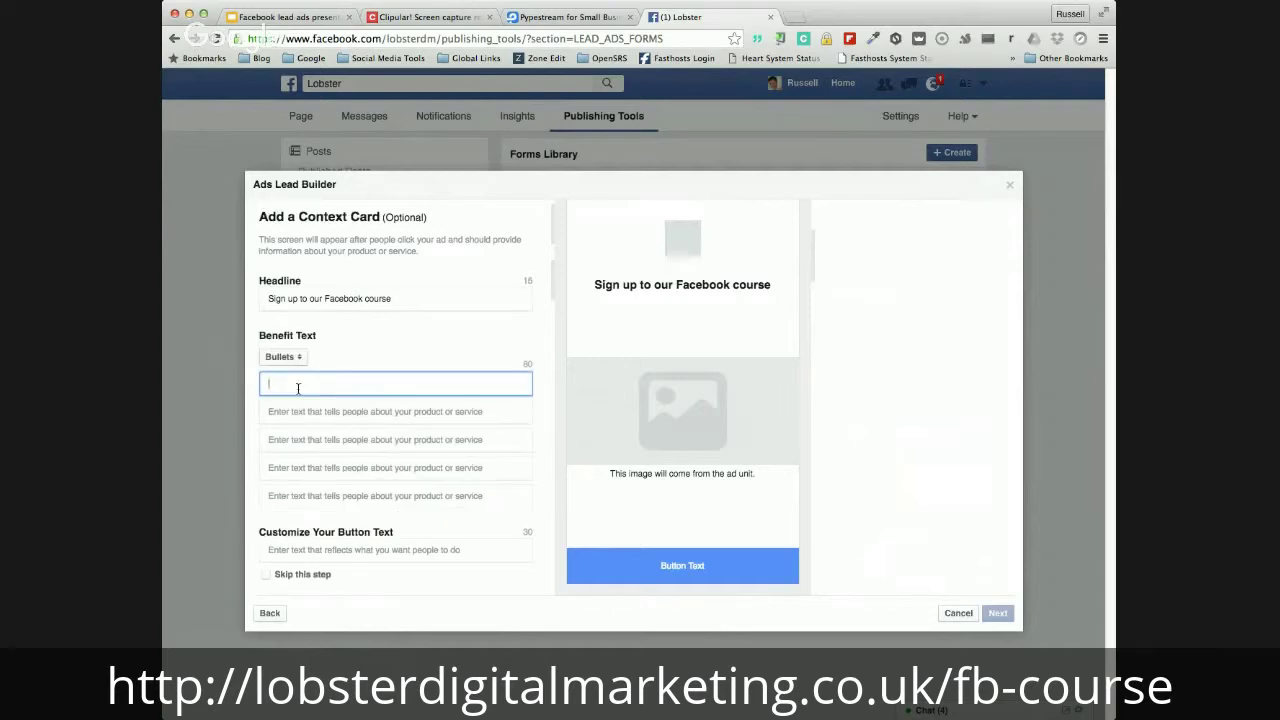
- Enter three benefit bullets: "Learn the secrets of Facebook", "18 lessons" and "learn at your own page"
{"action": "type", "text": "Learn the secrets of Facebook"}
{"action": "key", "text": "Tab"}
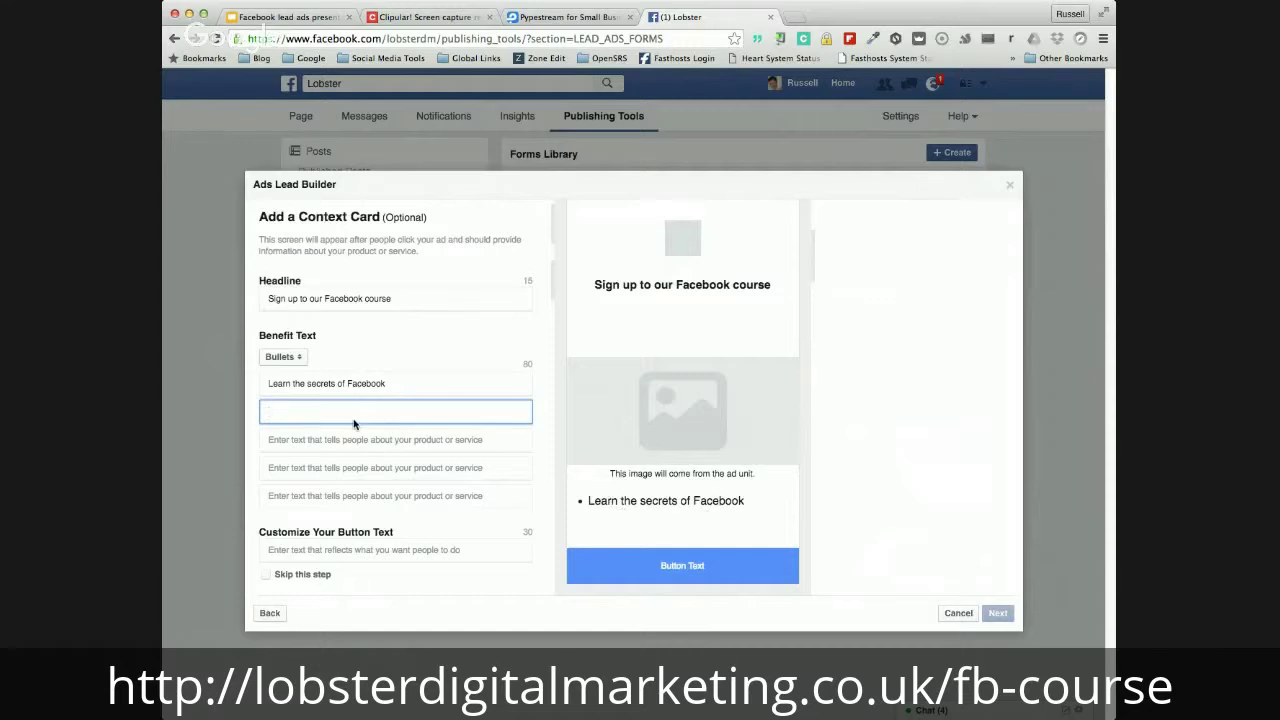
{"action": "type", "text": "18 lessons"}
{"action": "key", "text": "Tab"}
{"action": "type", "text": "learn "}
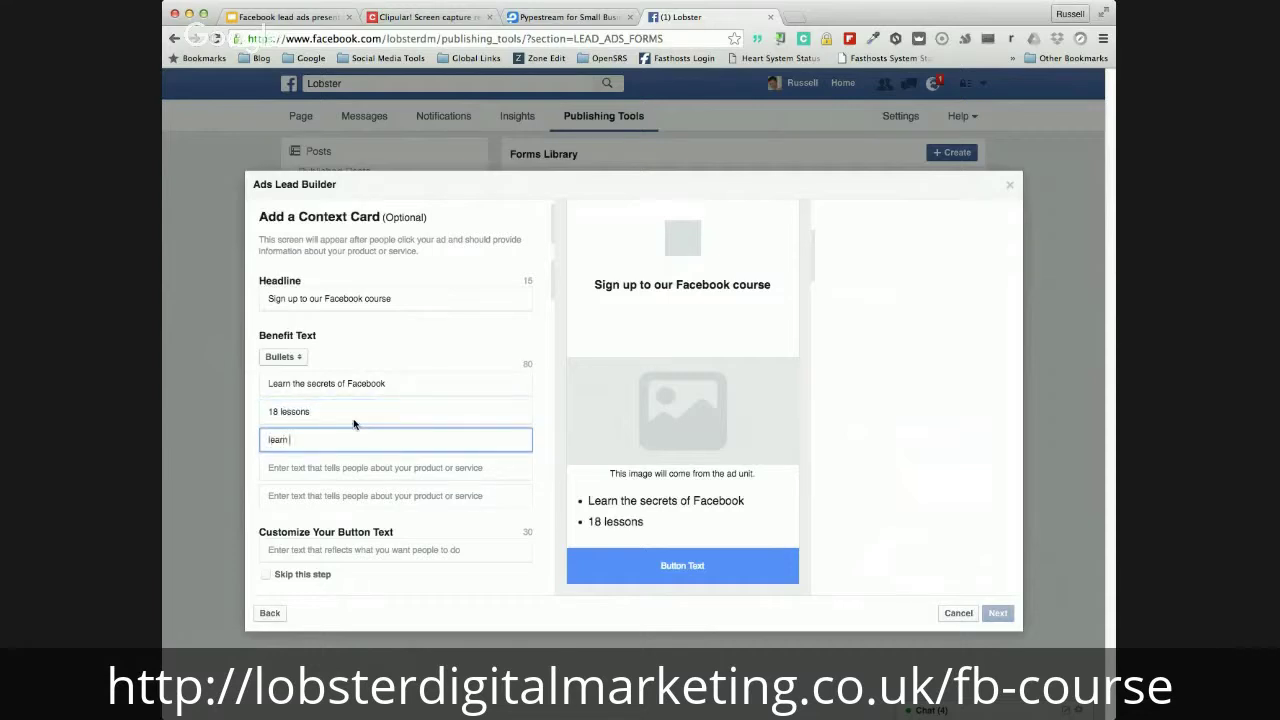
{"action": "type", "text": "at your own page"}
{"action": "key", "text": "Tab"}
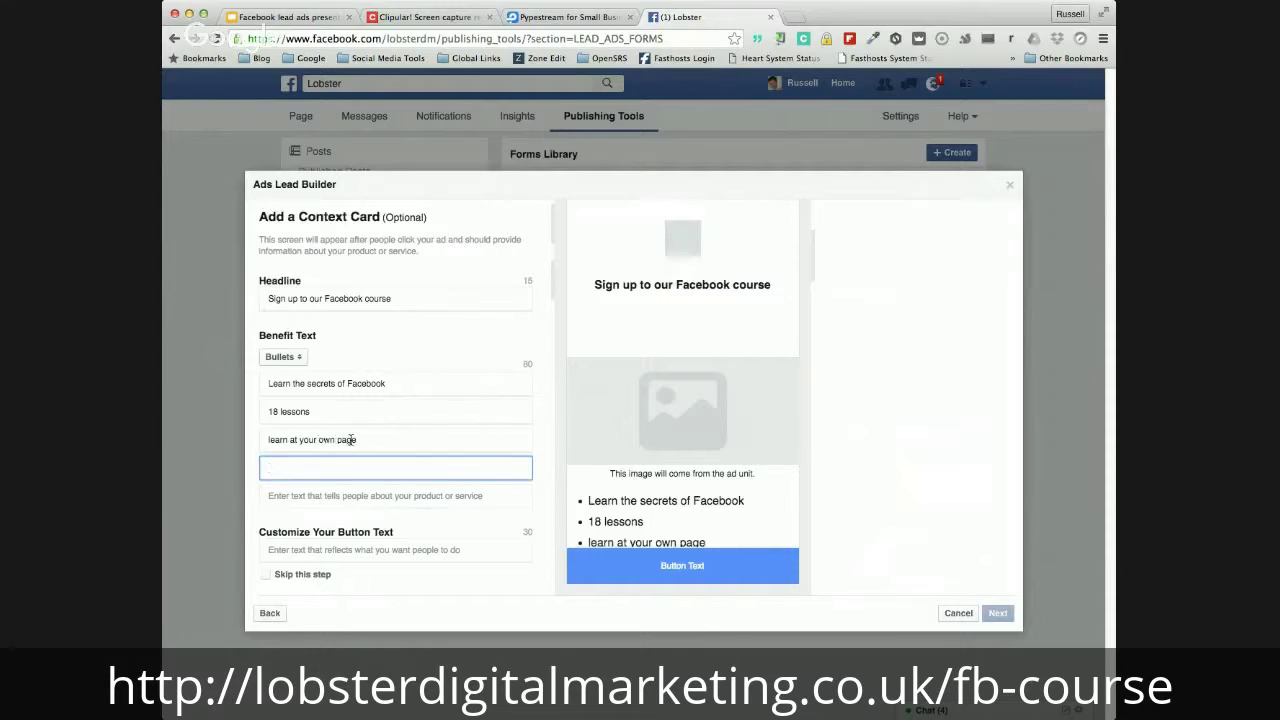
- Correct the third benefit bullet to read "learn at your own pace"
{"action": "left_click_drag", "start_coordinate": [347, 440], "coordinate": [379, 442]}
{"action": "type", "text": "ce"}
{"action": "left_click", "coordinate": [383, 466]}
{"action": "scroll", "coordinate": [670, 487], "scroll_direction": "down", "scroll_amount": 1}
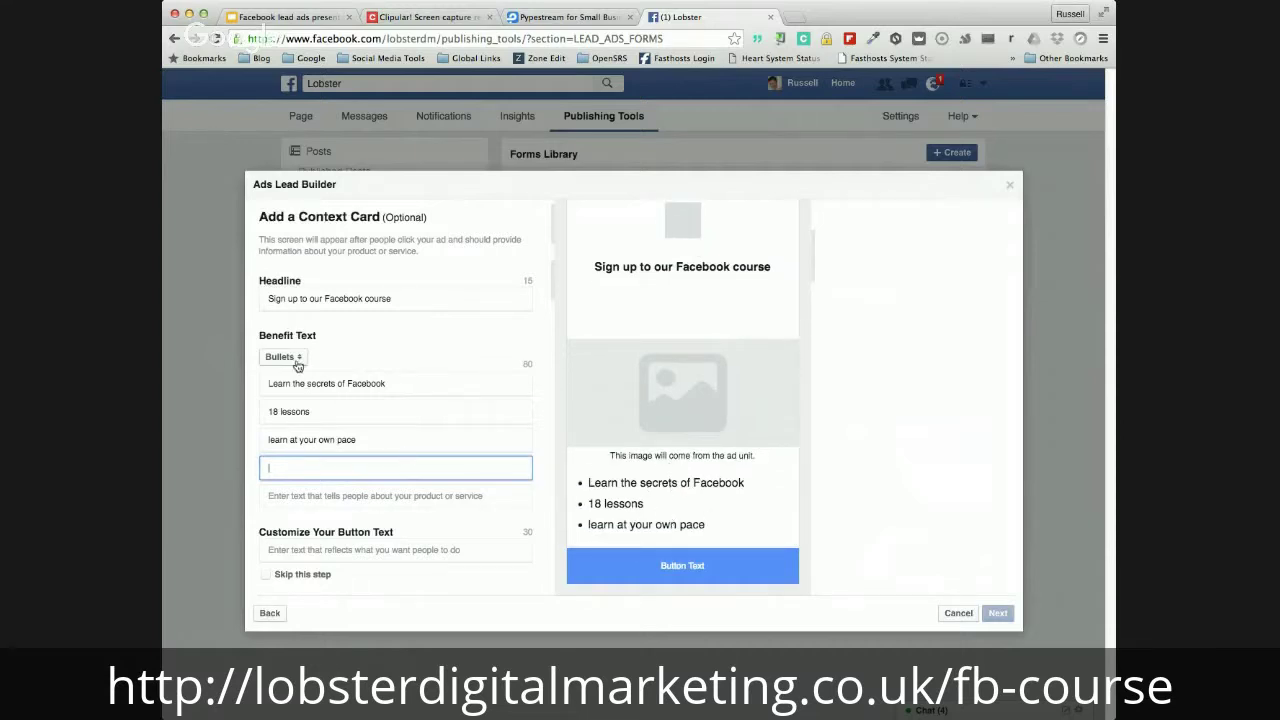
- Set the context card's button text to "Register online today!", continue to the preview and create the form
{"action": "left_click", "coordinate": [380, 549]}
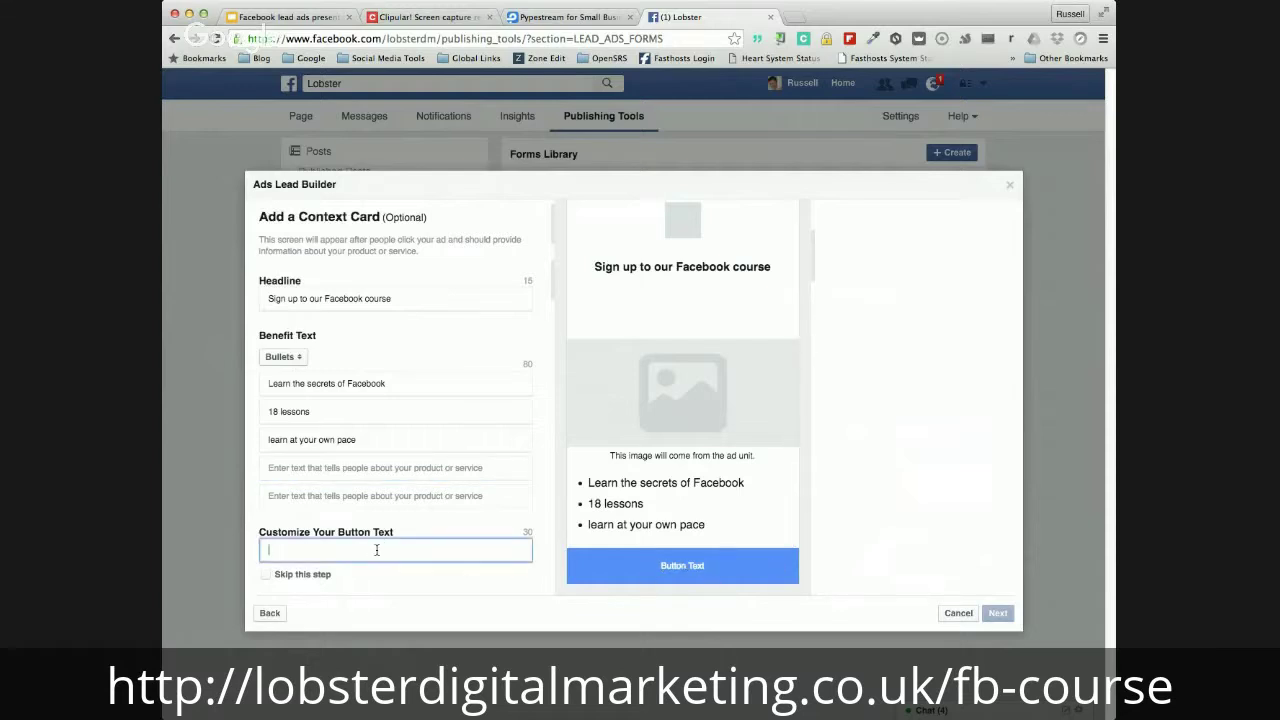
{"action": "type", "text": "Register online today!"}
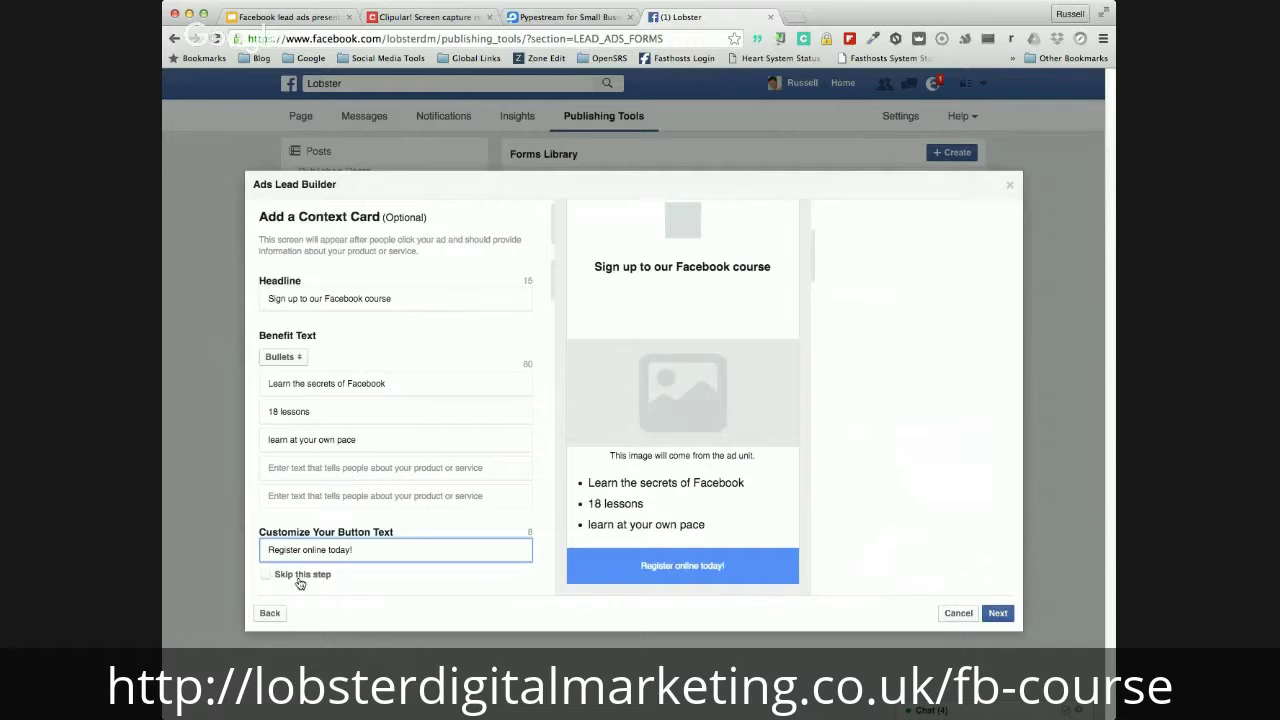
{"action": "left_click", "coordinate": [998, 613]}
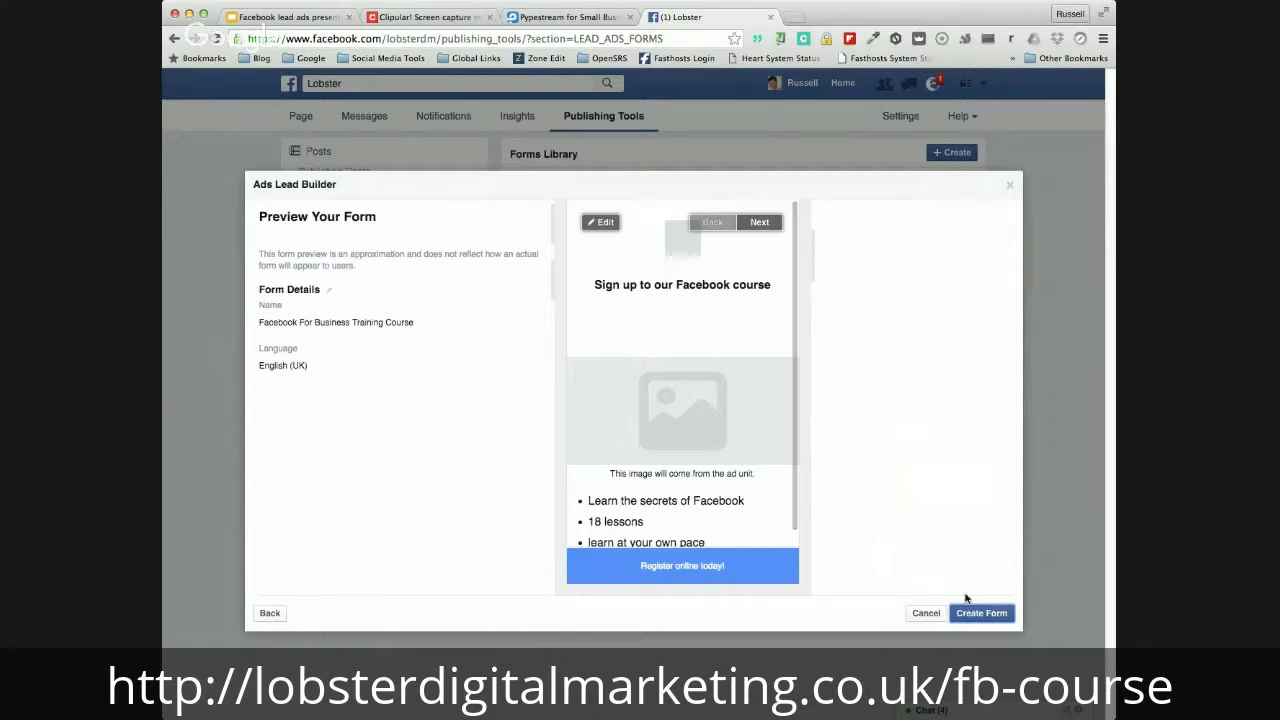
{"action": "left_click", "coordinate": [968, 614]}
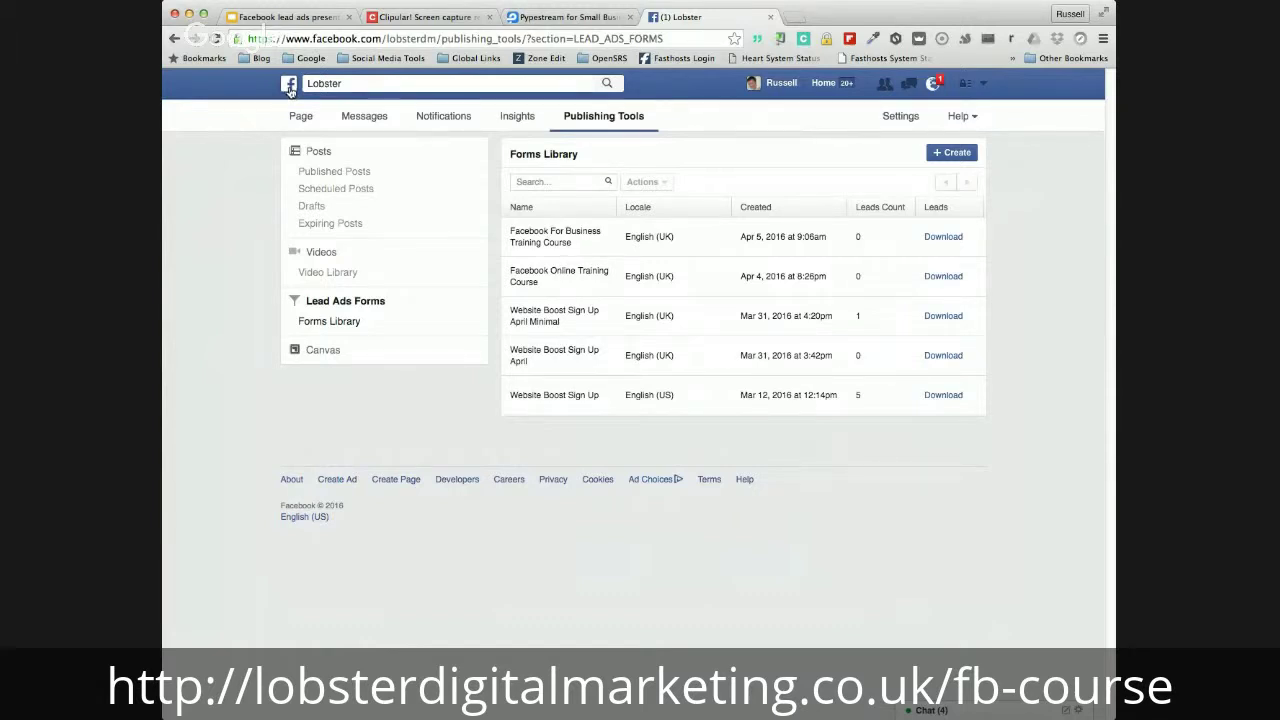
- Go from the Facebook home page to Ads Manager and start creating a new ad
{"action": "left_click", "coordinate": [289, 85]}
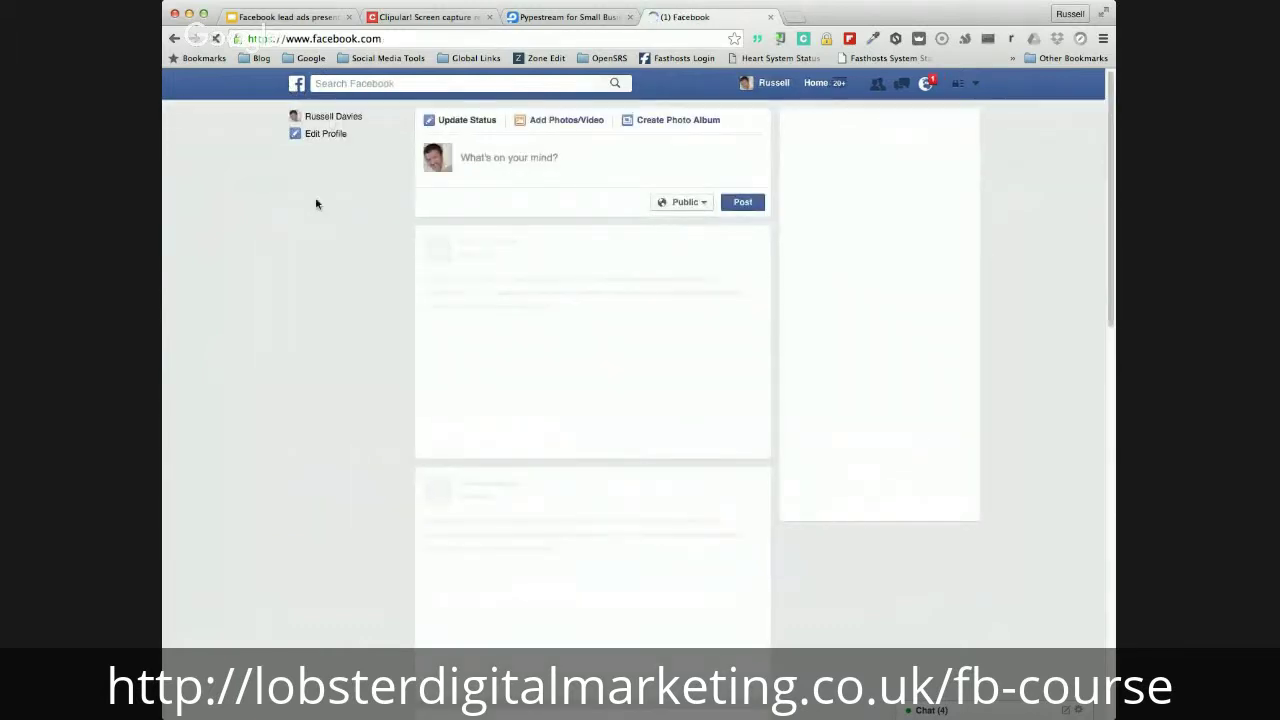
{"action": "left_click", "coordinate": [323, 188]}
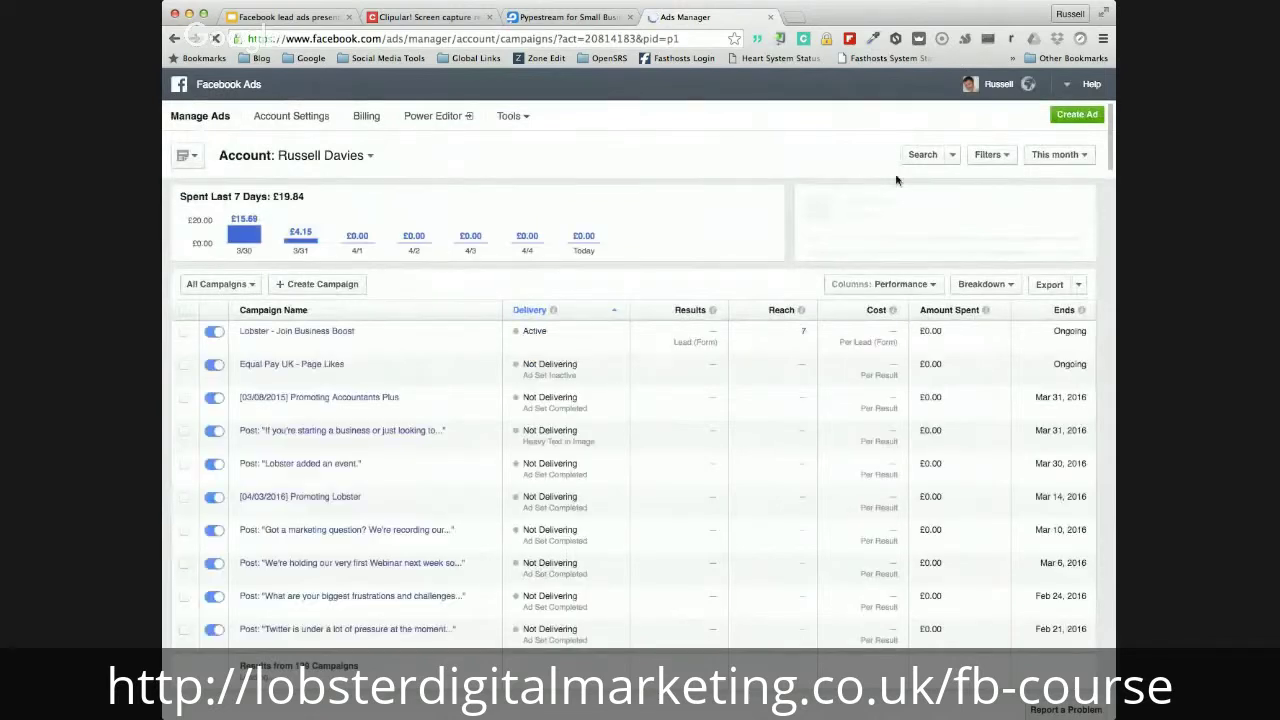
{"action": "left_click", "coordinate": [1066, 116]}
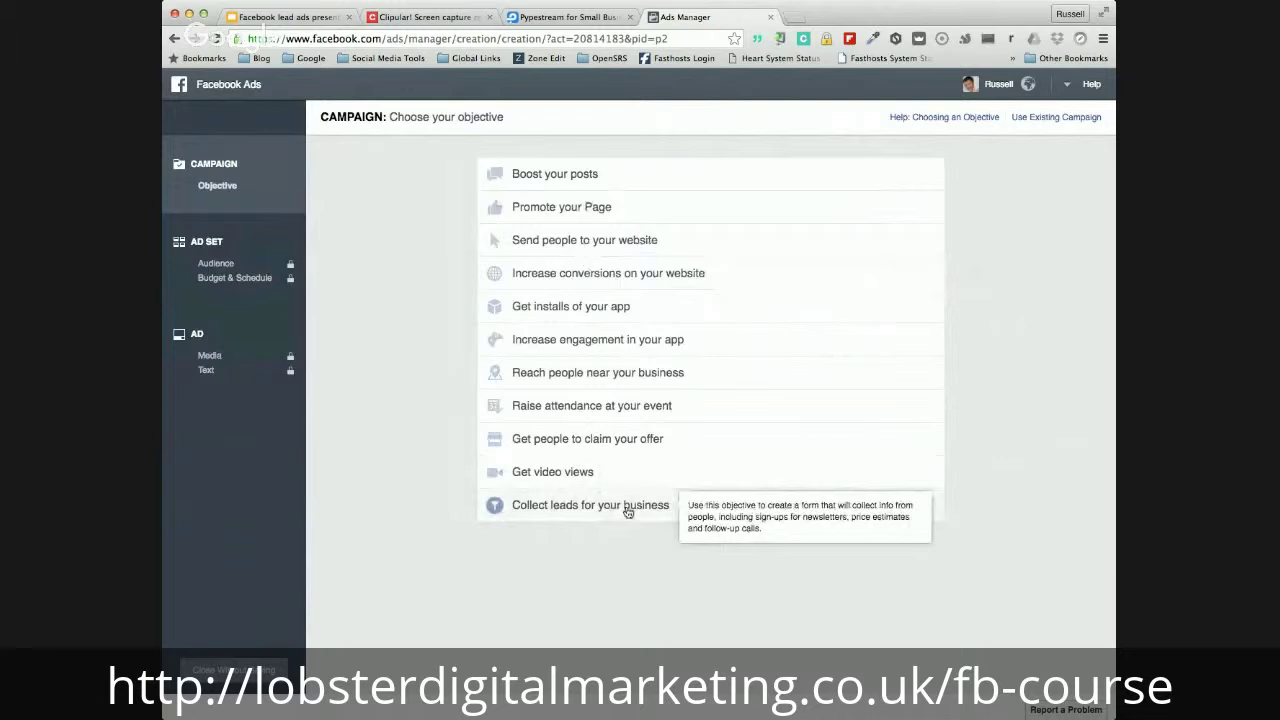
- Choose the "Collect leads for your business" objective and select the Lobster page for the campaign
{"action": "left_click", "coordinate": [627, 510]}
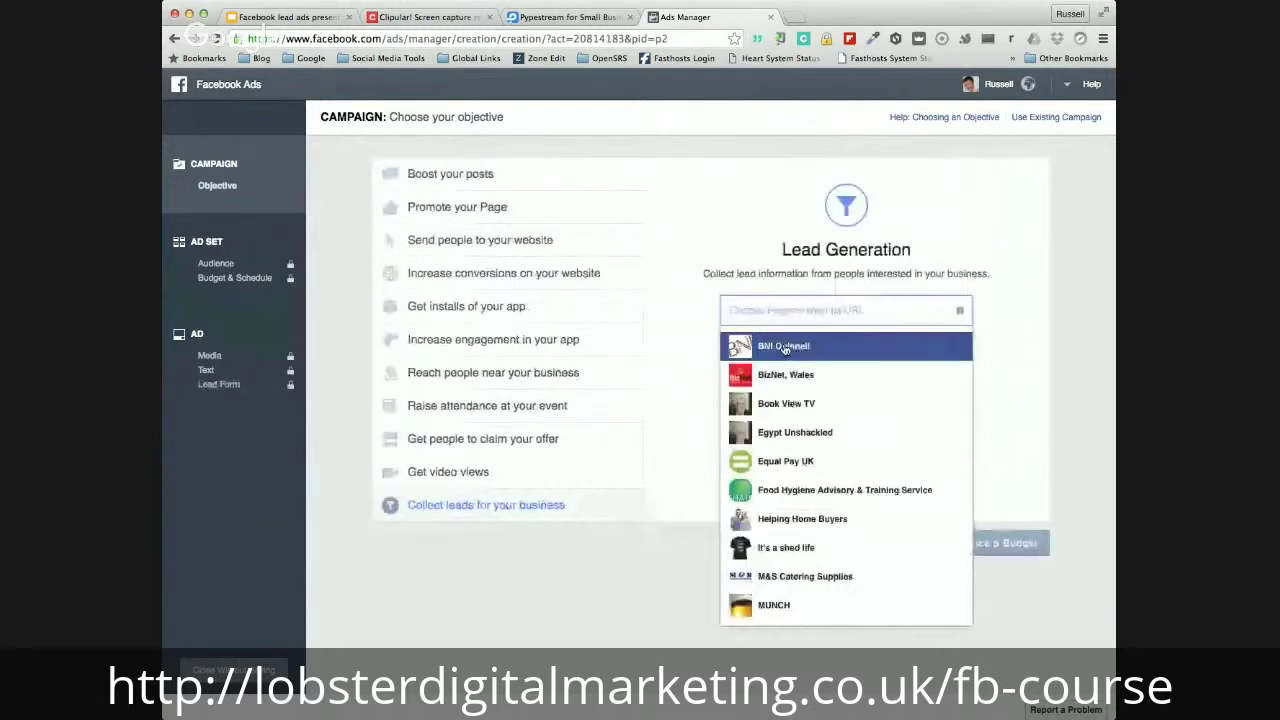
{"action": "type", "text": "lob"}
{"action": "left_click", "coordinate": [790, 346]}
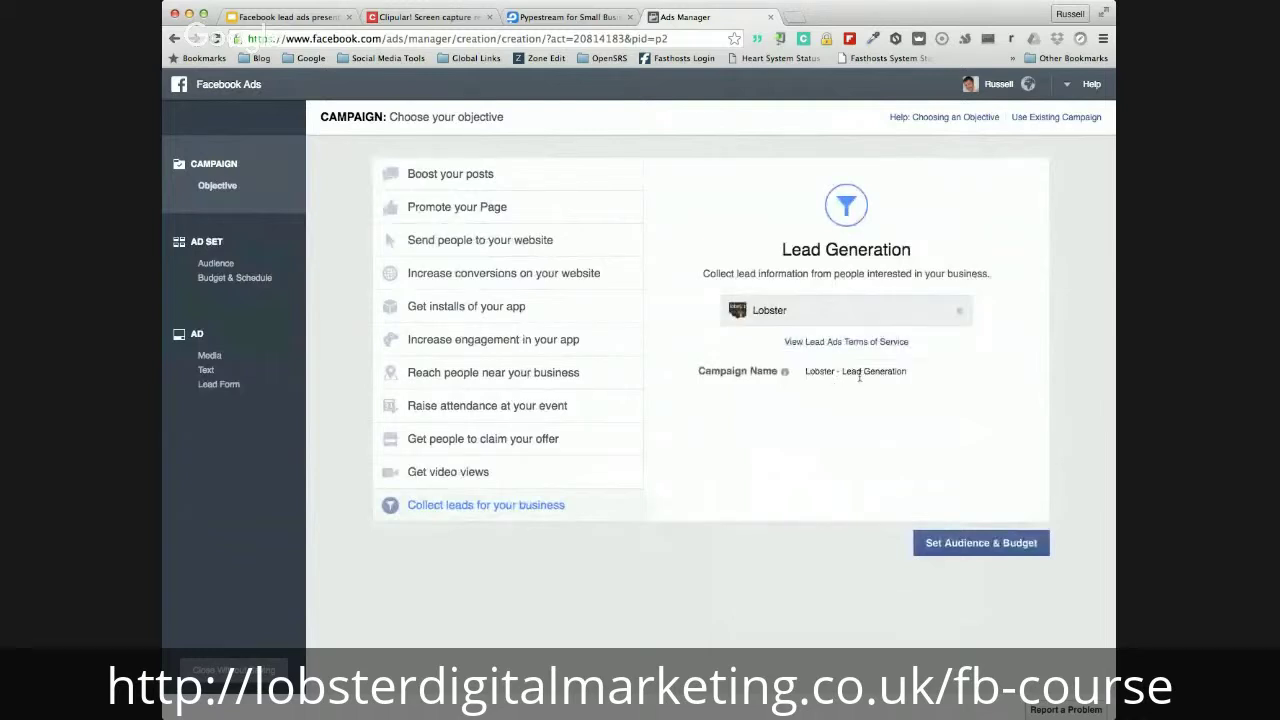
- Name the campaign "Lobster - Facebook Training Course" and continue to the audience and budget settings
{"action": "left_click", "coordinate": [855, 371]}
{"action": "left_click_drag", "start_coordinate": [855, 371], "coordinate": [941, 374]}
{"action": "type", "text": "Facebook"}
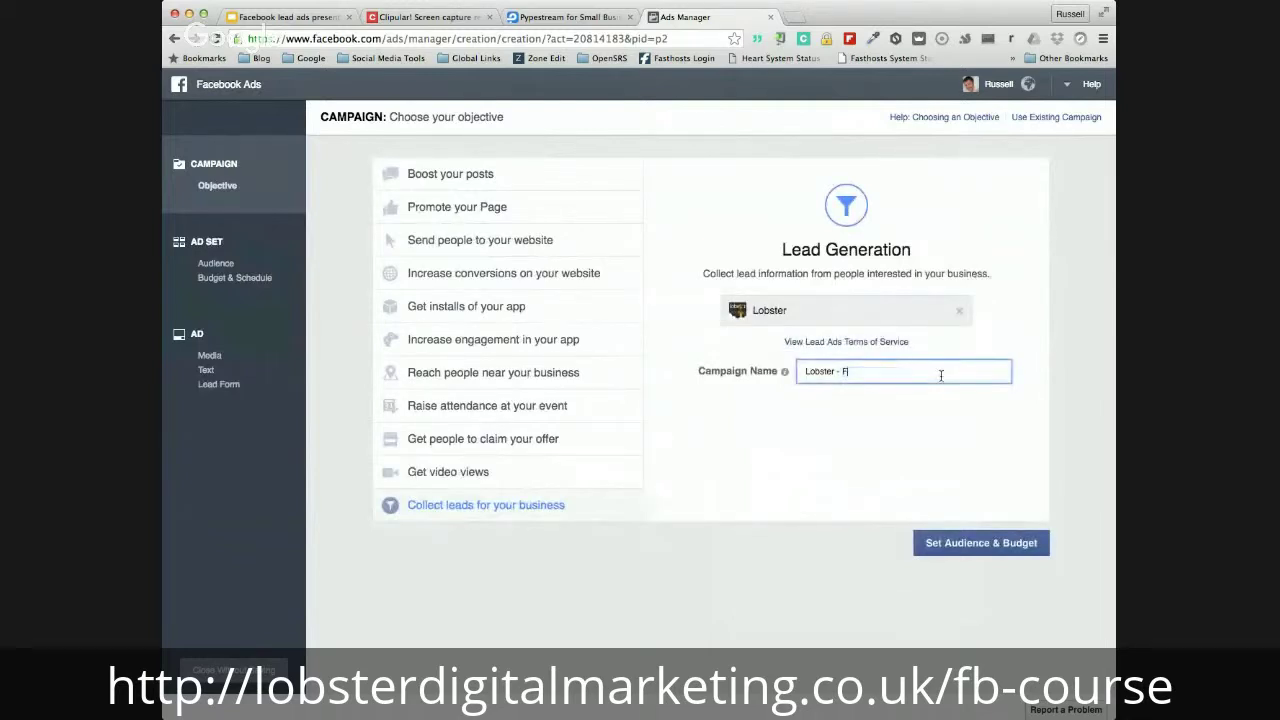
{"action": "type", "text": " Training Course"}
{"action": "left_click", "coordinate": [981, 543]}
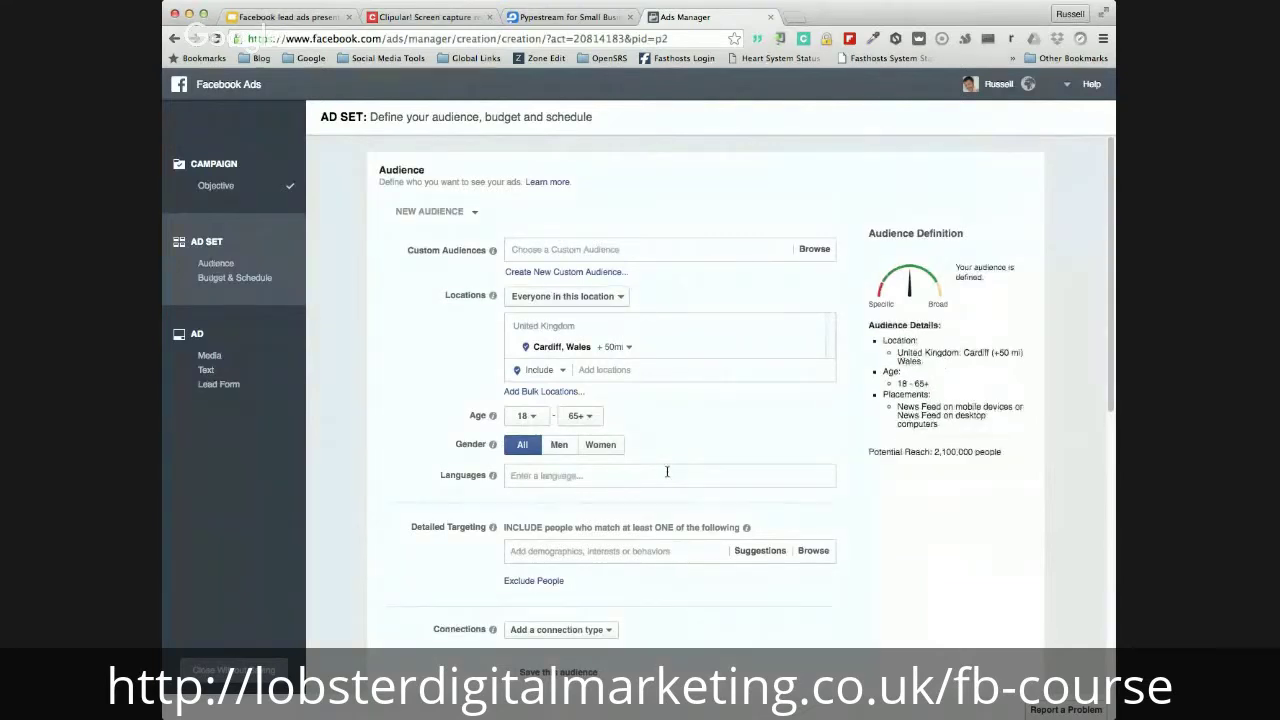
- Add the "Small business" interest to the audience's detailed targeting
{"action": "scroll", "coordinate": [663, 470], "scroll_direction": "down", "scroll_amount": 1}
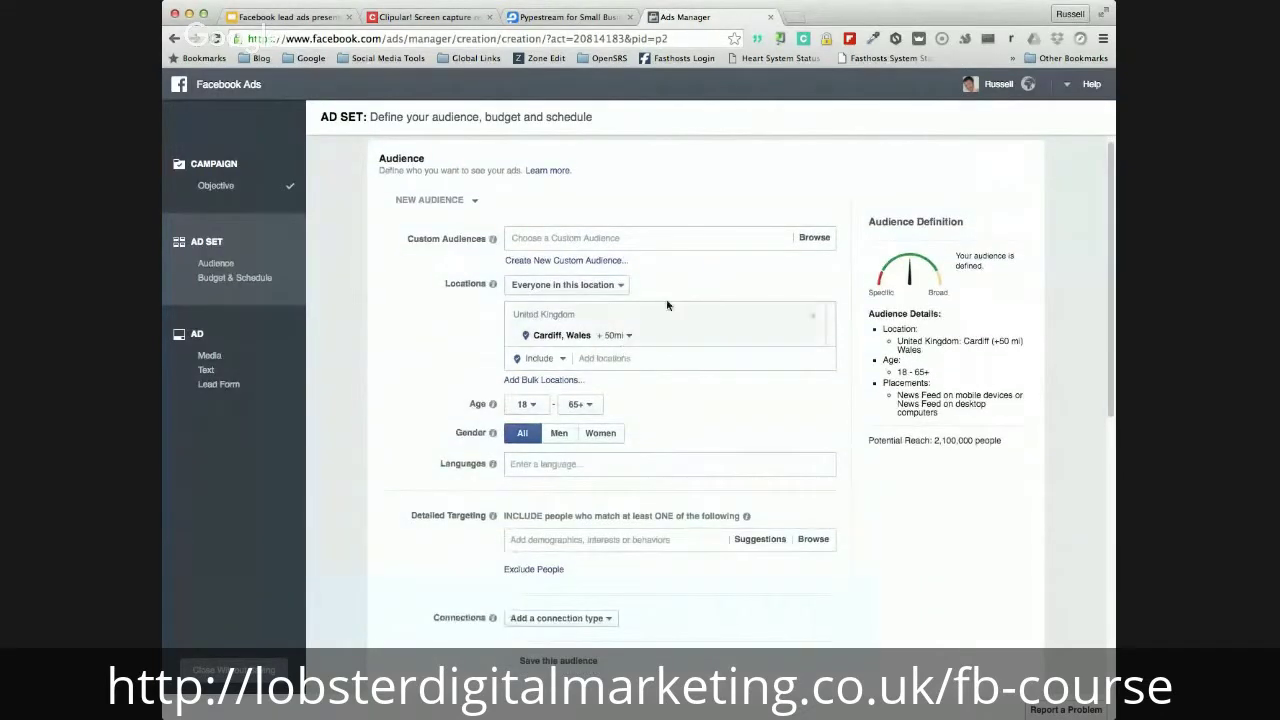
{"action": "mouse_move", "coordinate": [490, 237]}
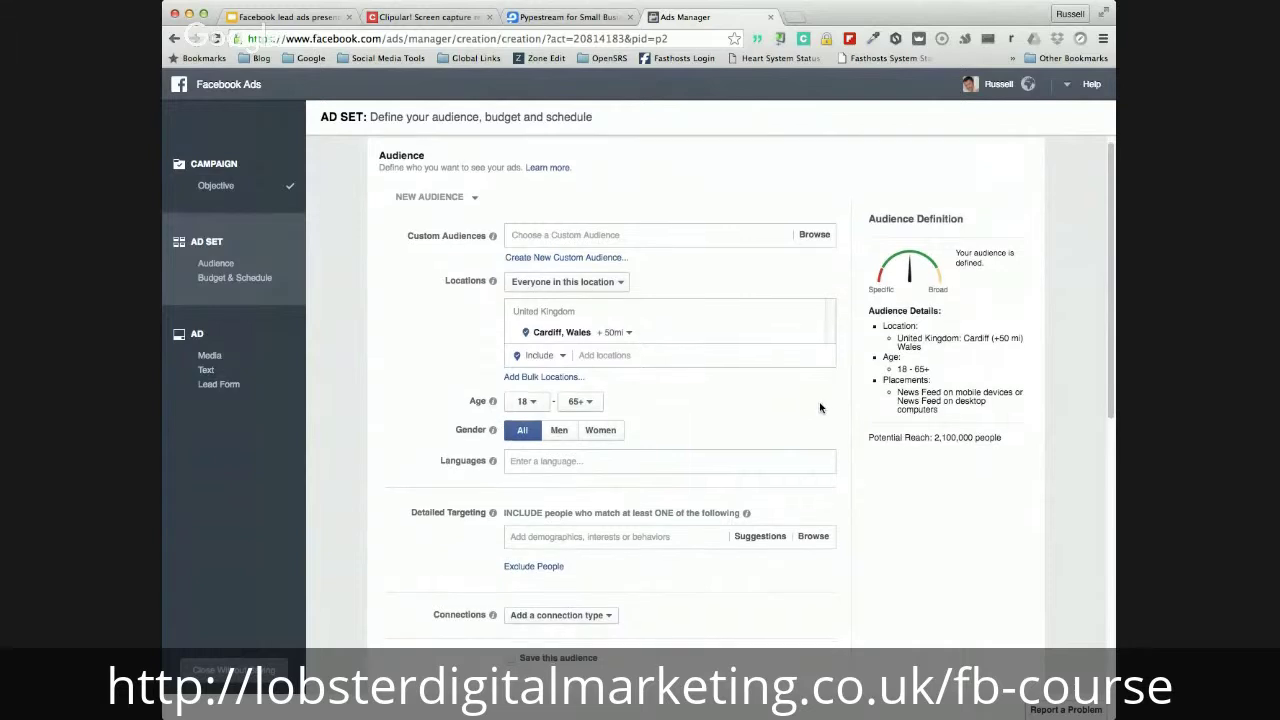
{"action": "scroll", "coordinate": [815, 405], "scroll_direction": "down", "scroll_amount": 1}
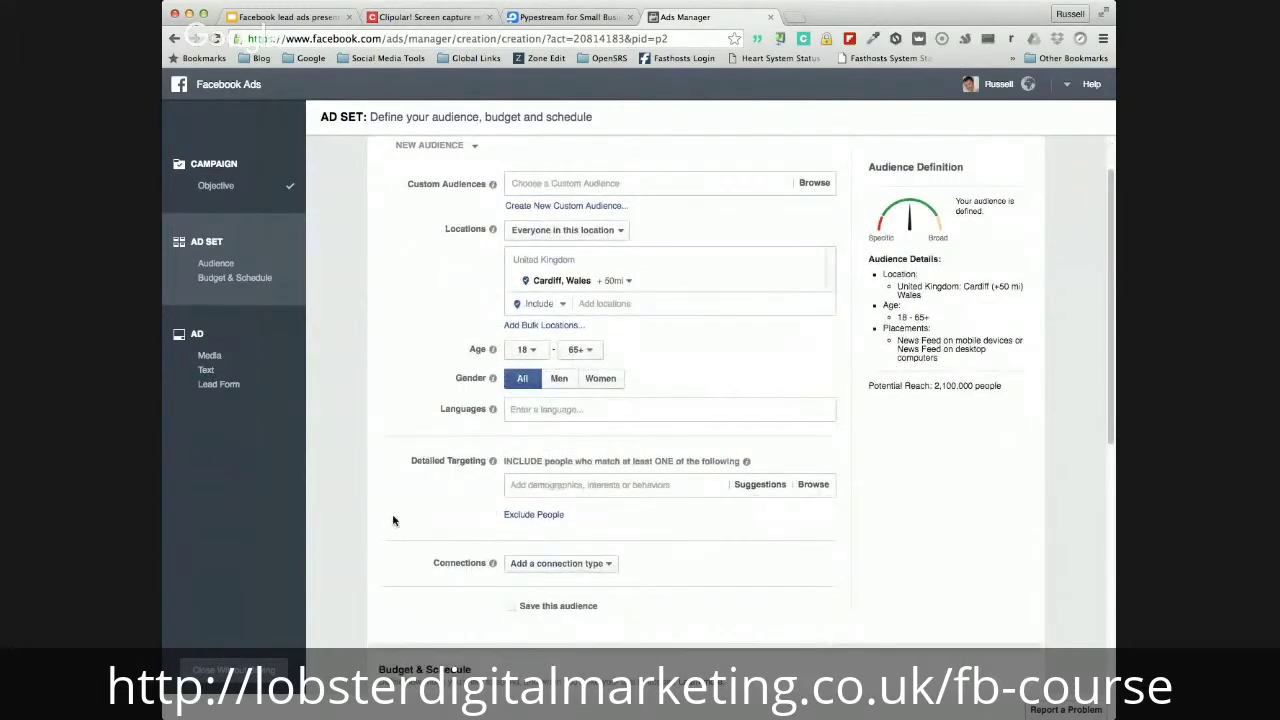
{"action": "scroll", "coordinate": [431, 503], "scroll_direction": "down", "scroll_amount": 1}
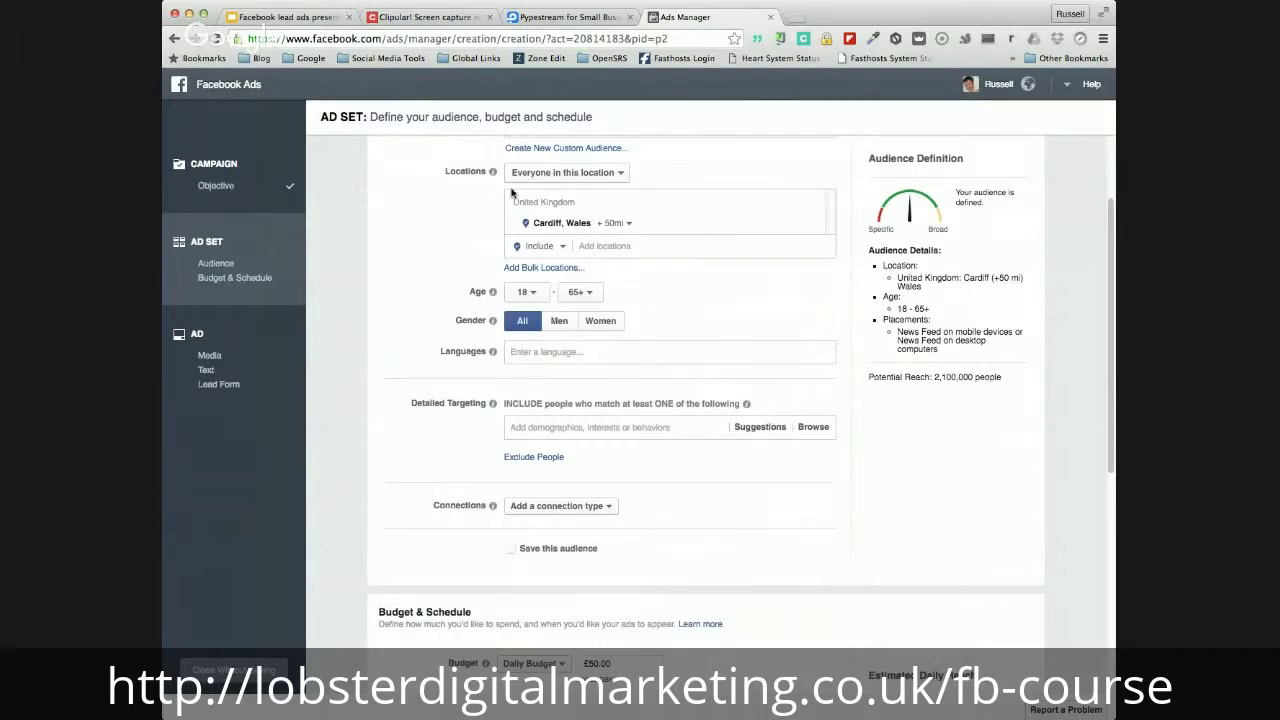
{"action": "left_click", "coordinate": [619, 427]}
{"action": "scroll", "coordinate": [619, 429], "scroll_direction": "up", "scroll_amount": 2}
{"action": "type", "text": "small"}
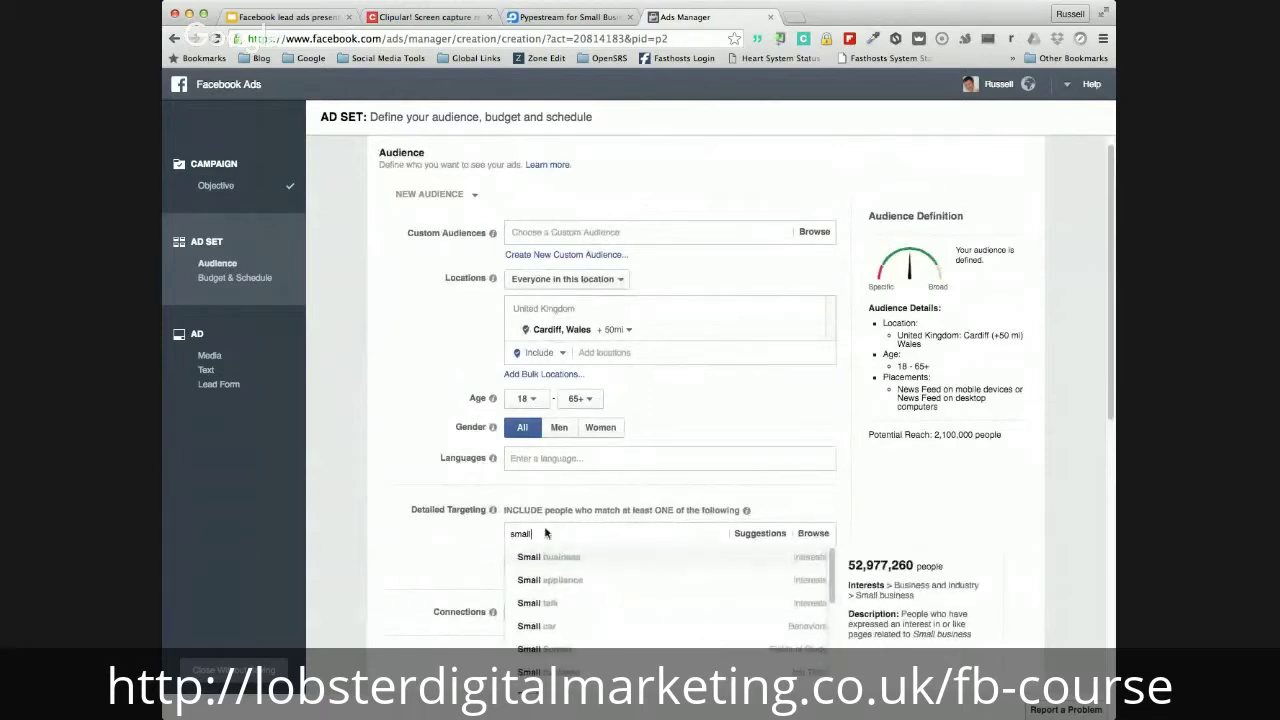
{"action": "left_click", "coordinate": [552, 560]}
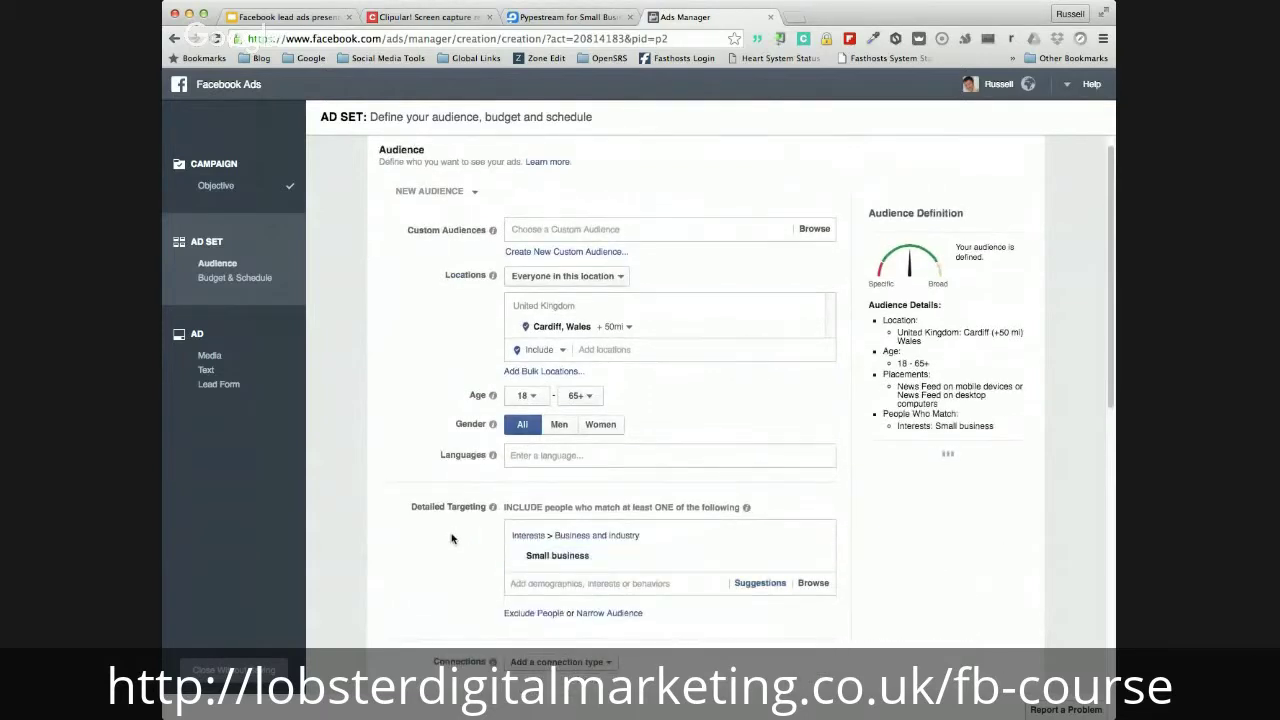
- Set the ad set's daily budget to £10.00
{"action": "scroll", "coordinate": [451, 539], "scroll_direction": "down", "scroll_amount": 5}
{"action": "left_click", "coordinate": [589, 514]}
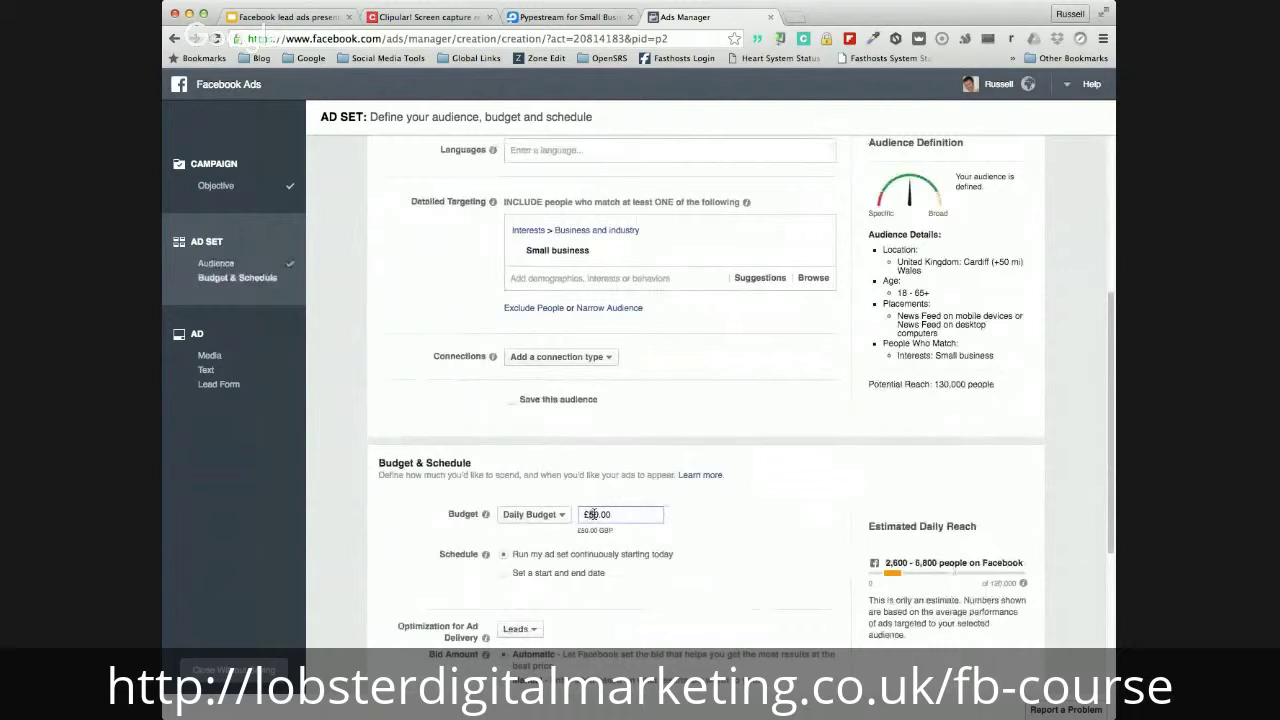
{"action": "left_click", "coordinate": [730, 523]}
{"action": "scroll", "coordinate": [734, 529], "scroll_direction": "down", "scroll_amount": 3}
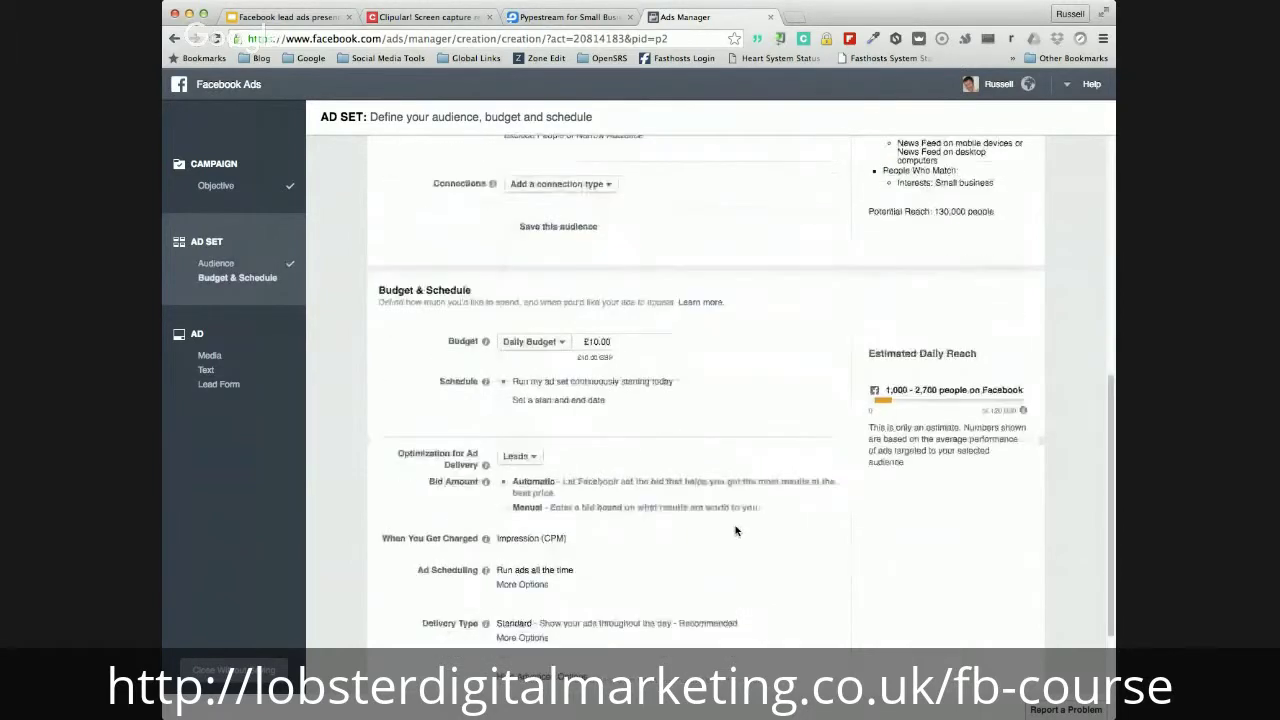
- Check the optimization options for ad delivery and continue to the ad creative
{"action": "scroll", "coordinate": [735, 530], "scroll_direction": "down", "scroll_amount": 2}
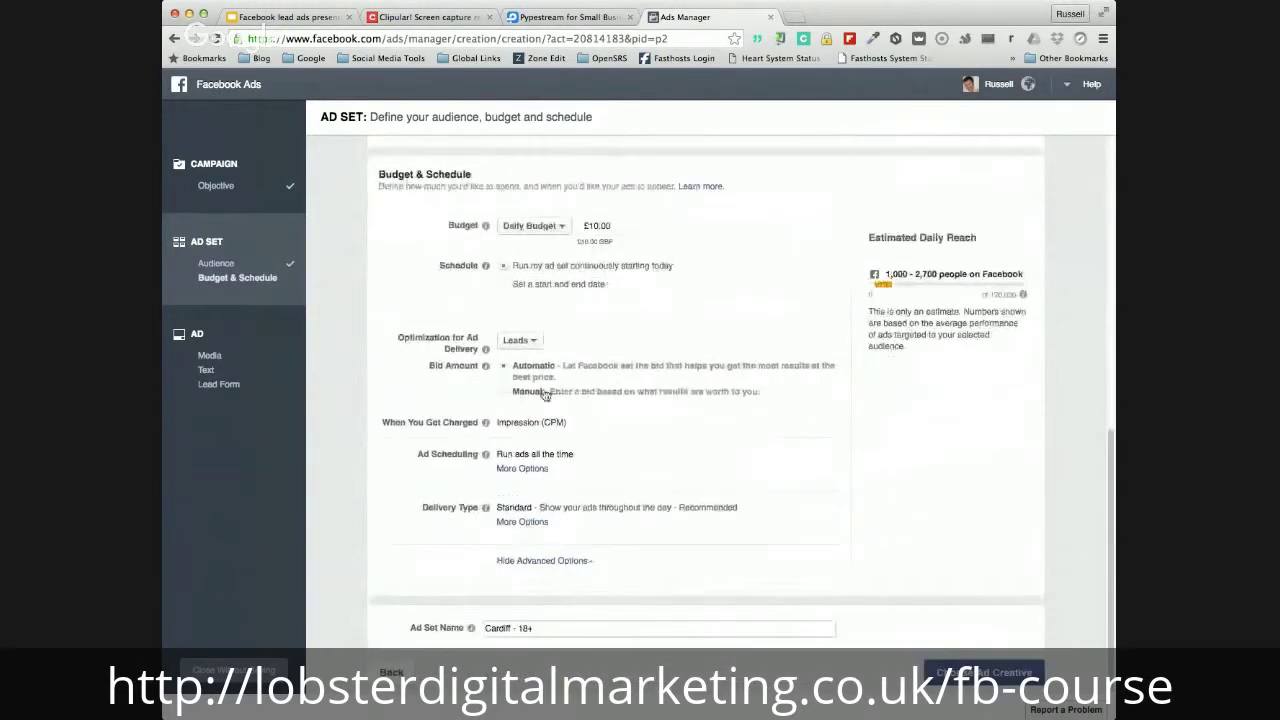
{"action": "left_click", "coordinate": [535, 343]}
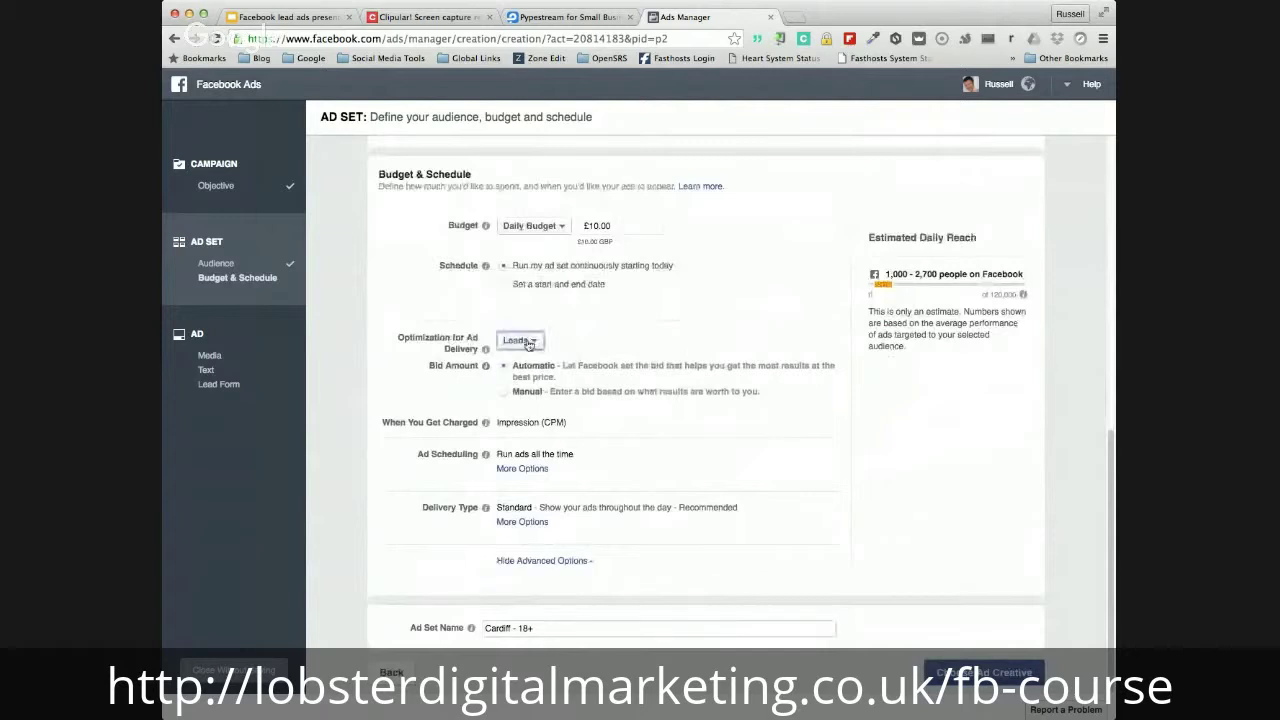
{"action": "left_click", "coordinate": [612, 337]}
{"action": "left_click", "coordinate": [985, 672]}
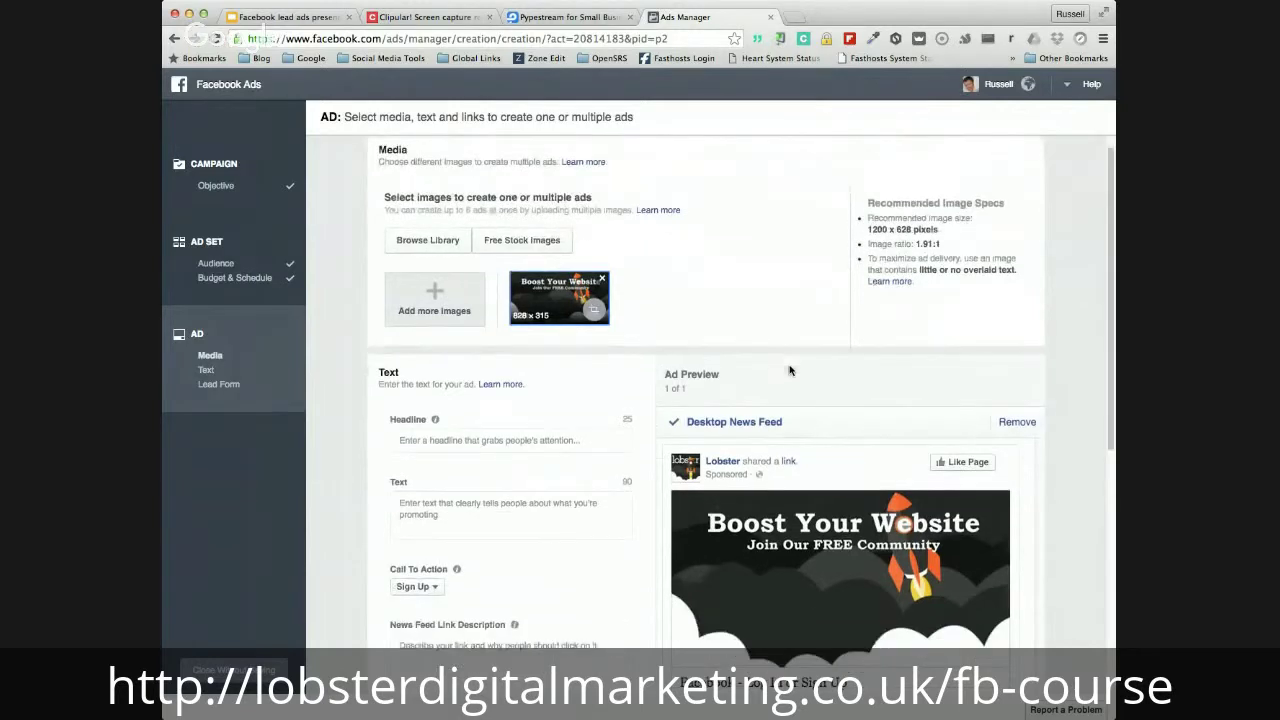
- Choose "Facebook For Business Training Course" as the ad's lead form
{"action": "scroll", "coordinate": [790, 370], "scroll_direction": "down", "scroll_amount": 2}
{"action": "scroll", "coordinate": [645, 446], "scroll_direction": "down", "scroll_amount": 9}
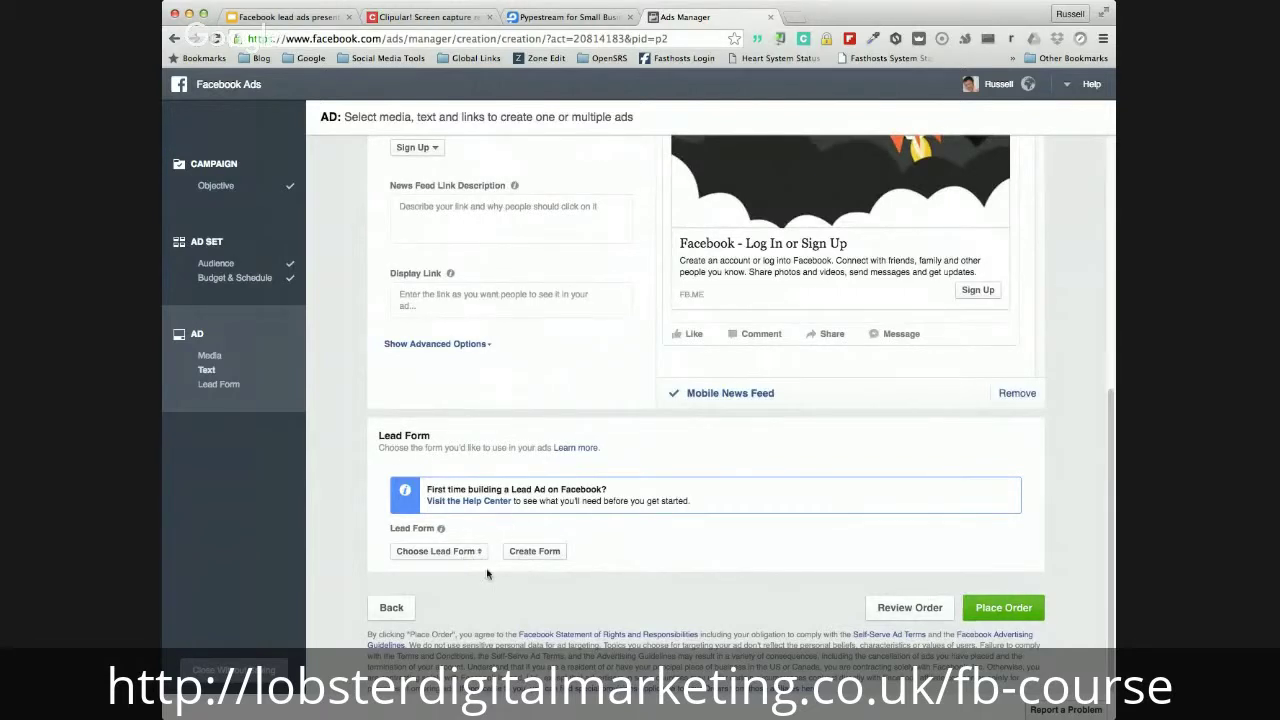
{"action": "left_click", "coordinate": [441, 553]}
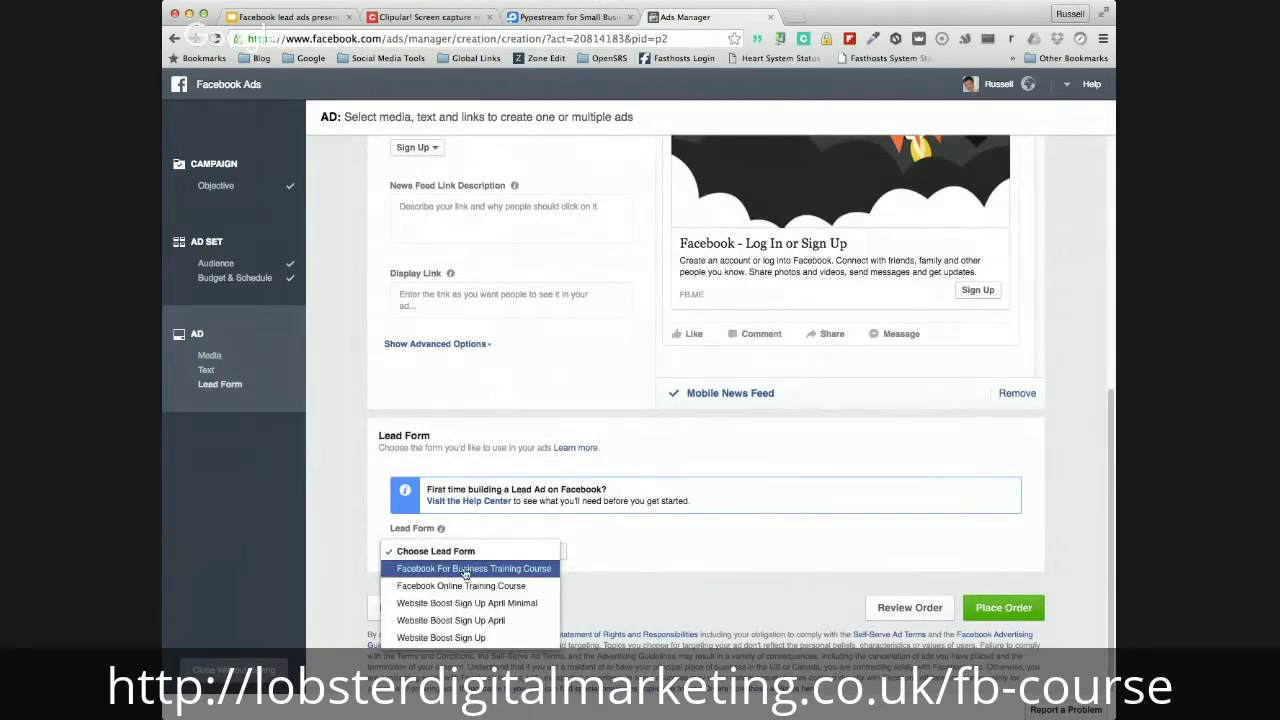
{"action": "left_click", "coordinate": [465, 570]}
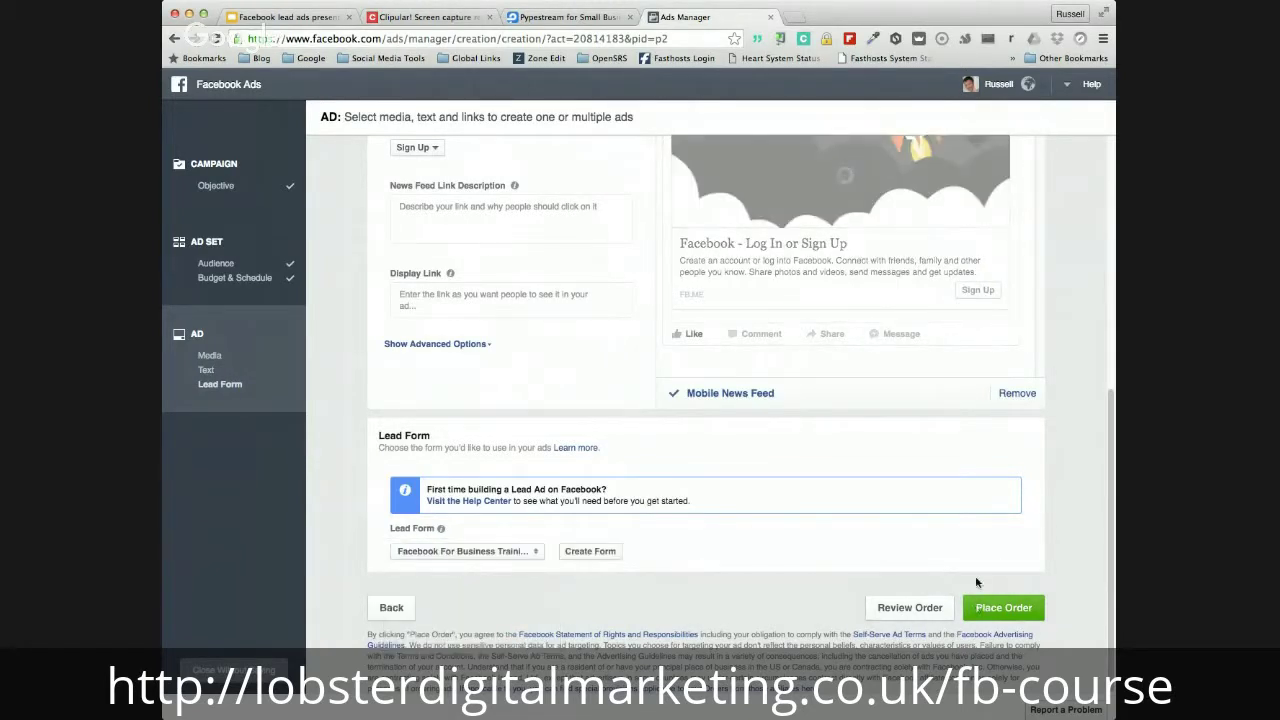
{"action": "left_click", "coordinate": [1030, 614]}
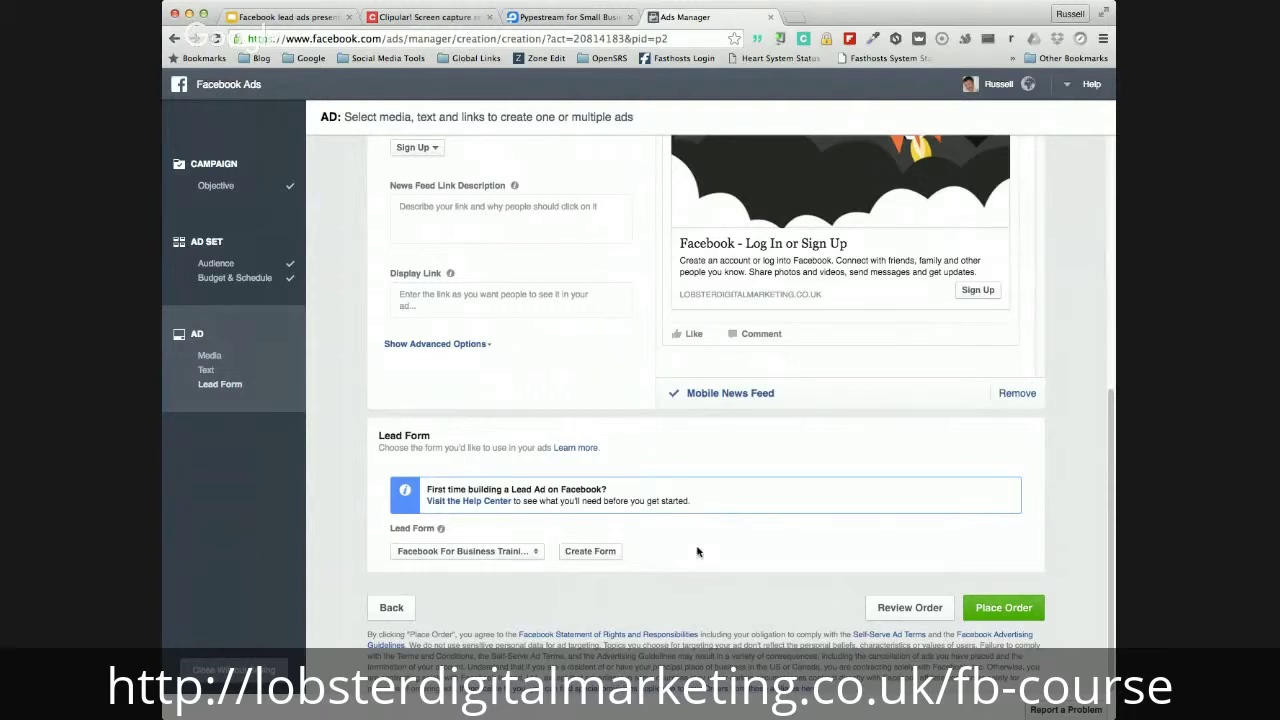
- Switch to the Facebook lead ads presentation and advance from the Demonstration slide to the online training course slide
{"action": "left_click", "coordinate": [302, 22]}
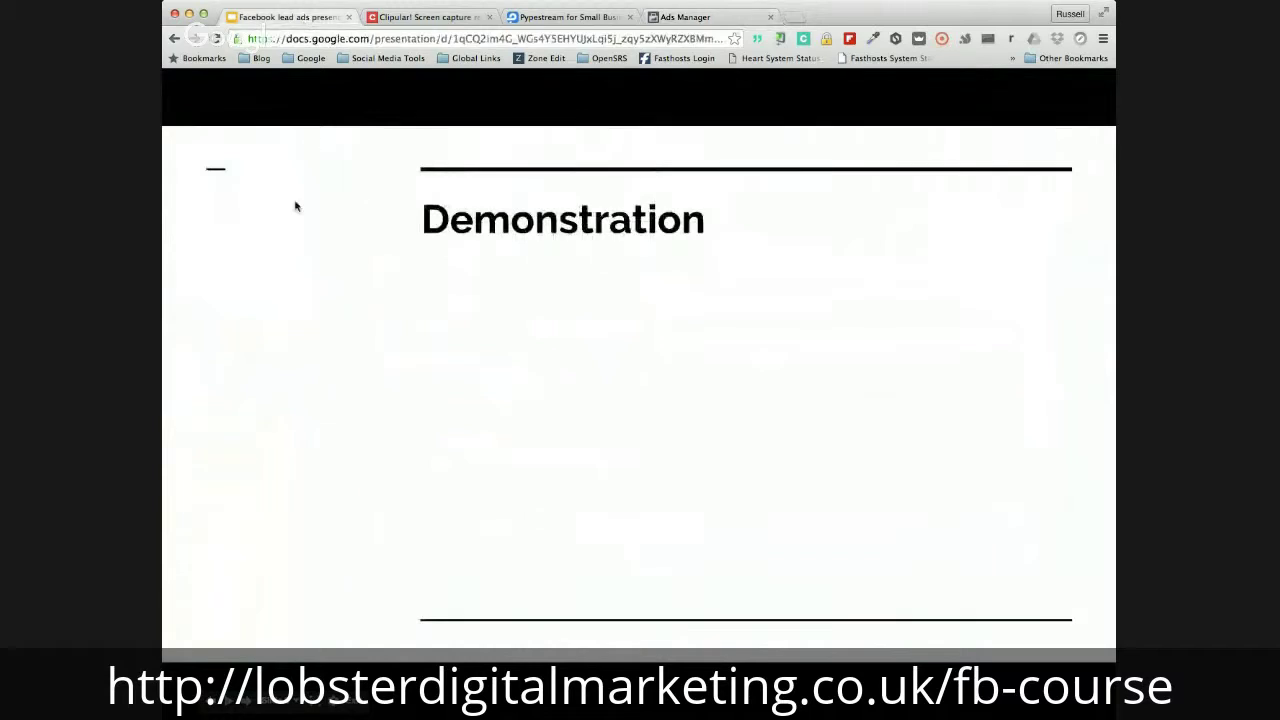
{"action": "left_click", "coordinate": [293, 244]}
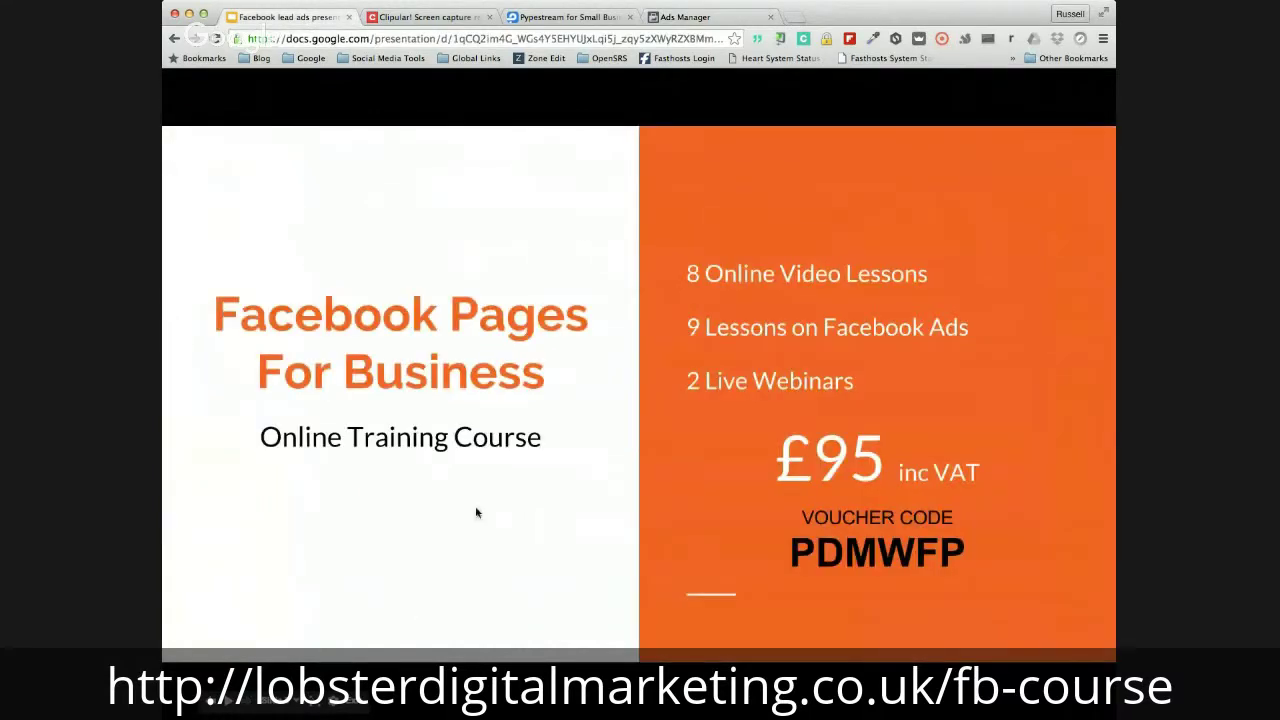